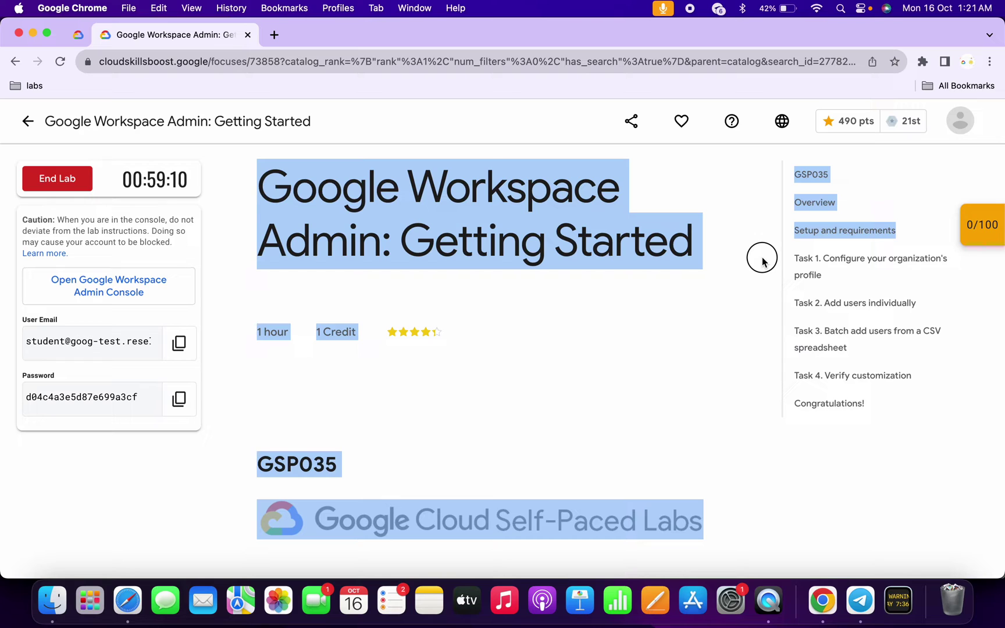
Highlight the lab title, then move to the Admin console home dashboard in the incognito window
drag(762, 260, 689, 259)
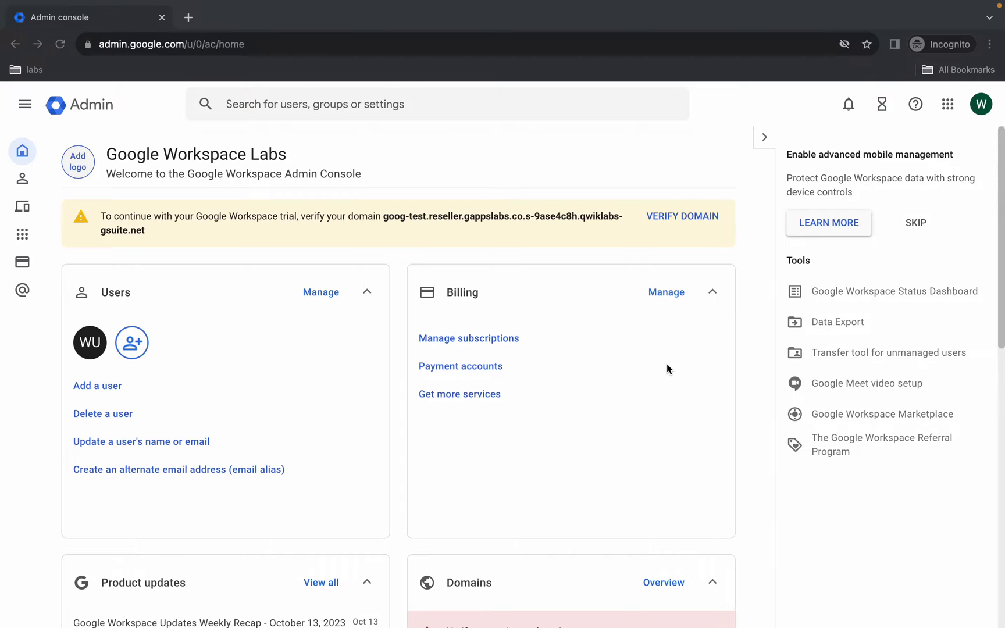
scroll(667, 365, down, 6)
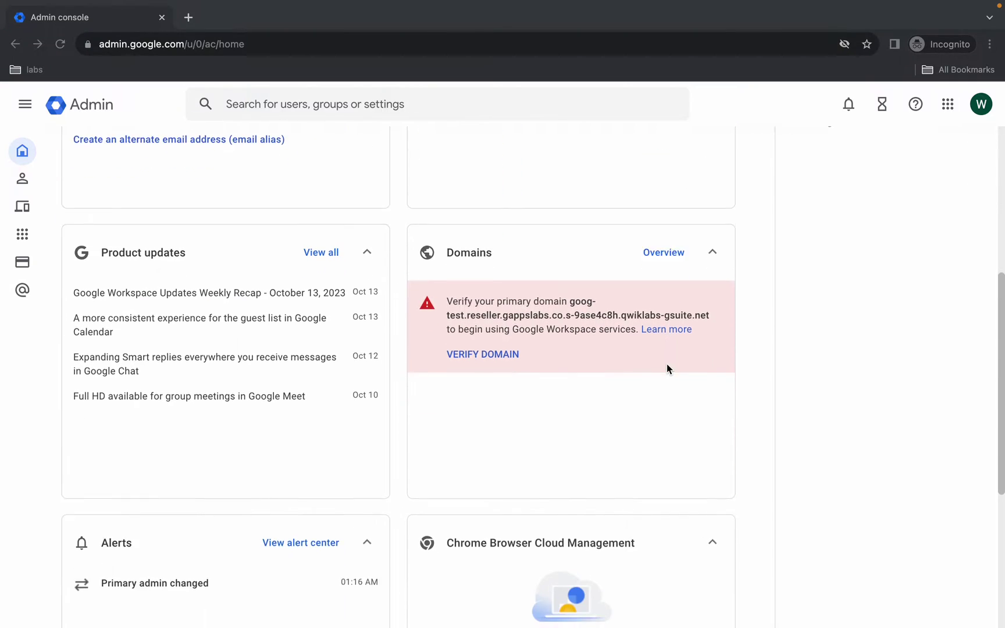
Verify ownership of the primary domain from the Domains card so setup reaches 33%
scroll(666, 369, down, 1)
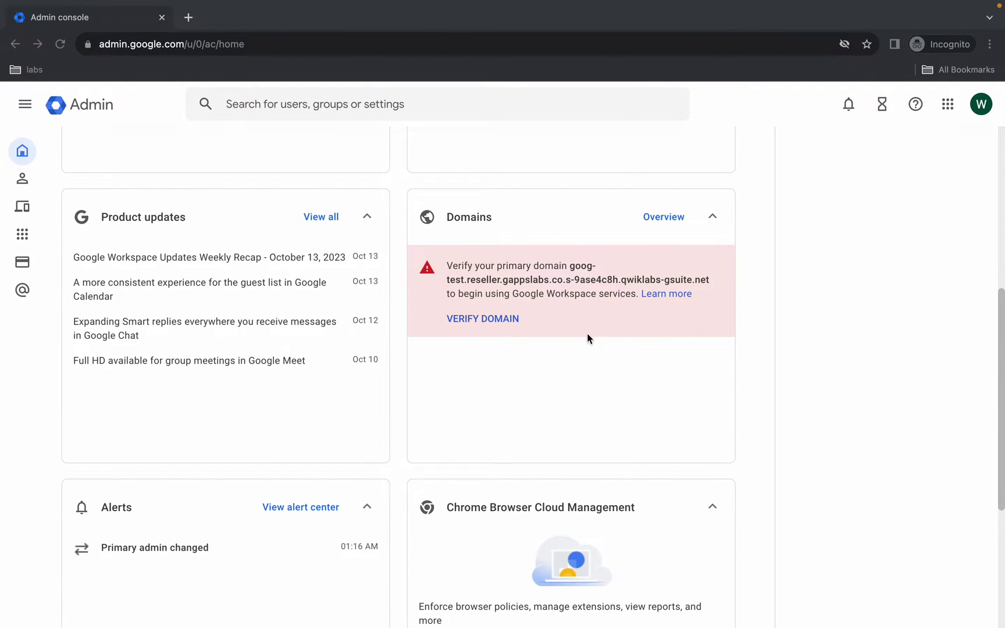
click(482, 319)
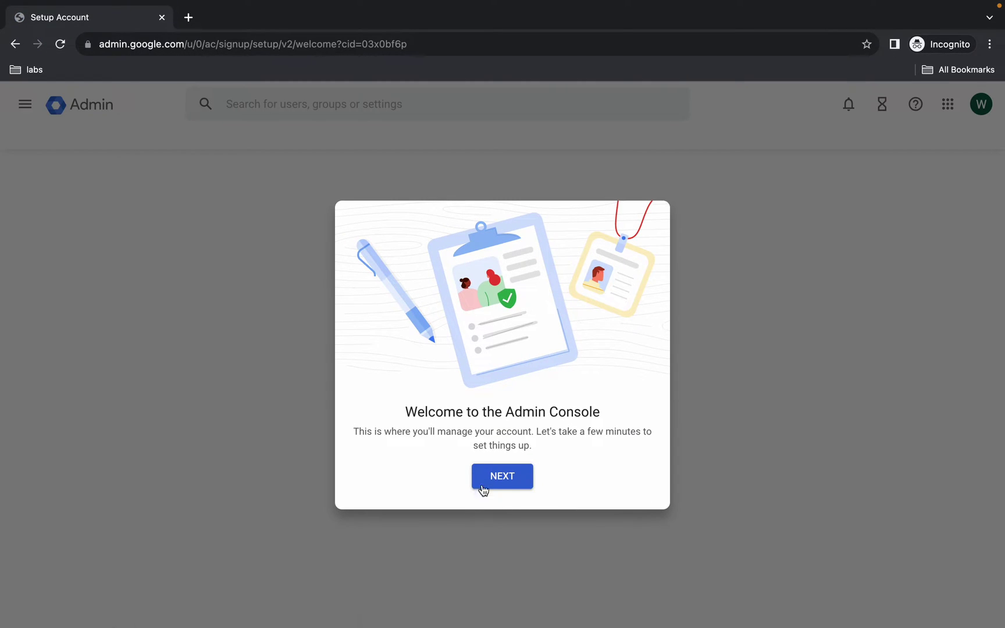
click(503, 480)
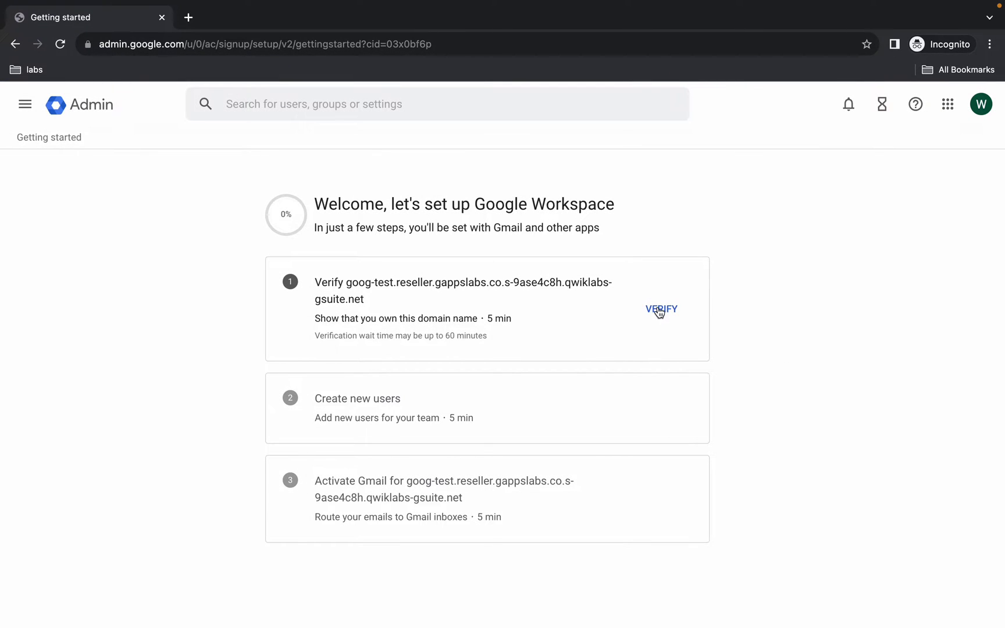
click(659, 311)
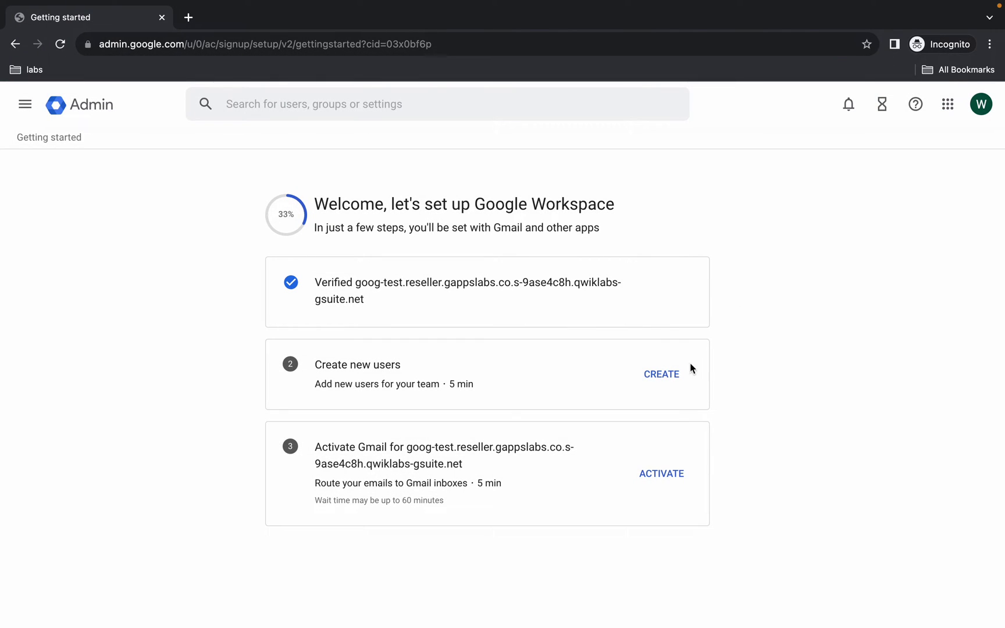
Add a new user with first and last name entered, then return to the Users list
click(670, 375)
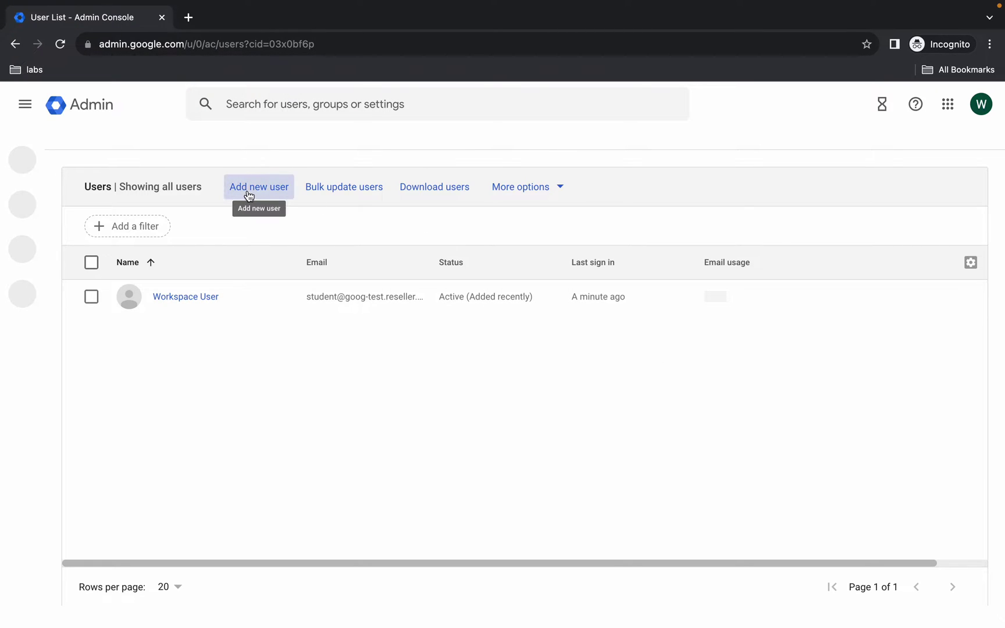
click(247, 194)
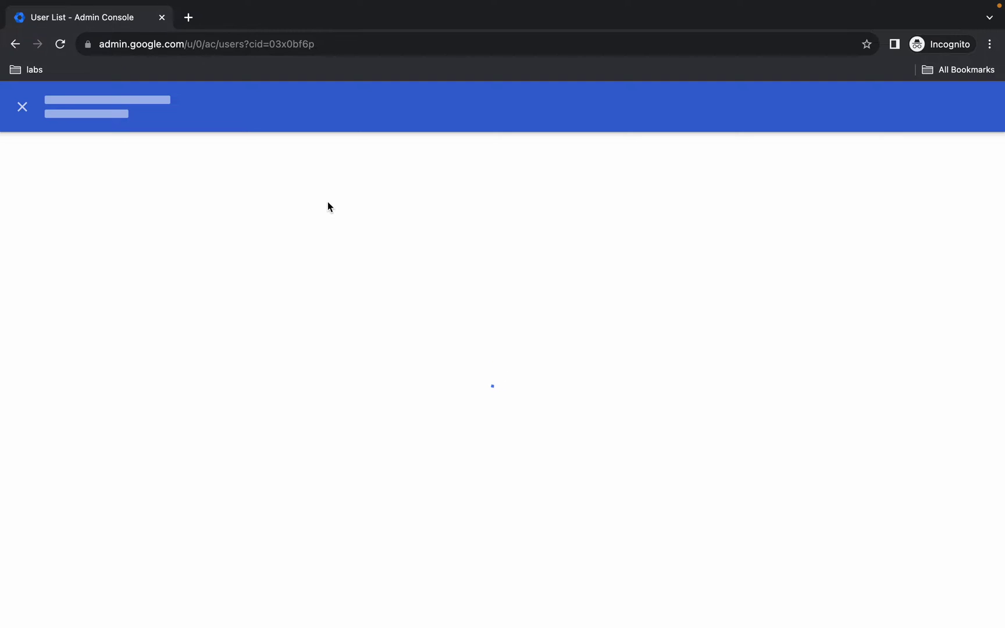
text(quick)
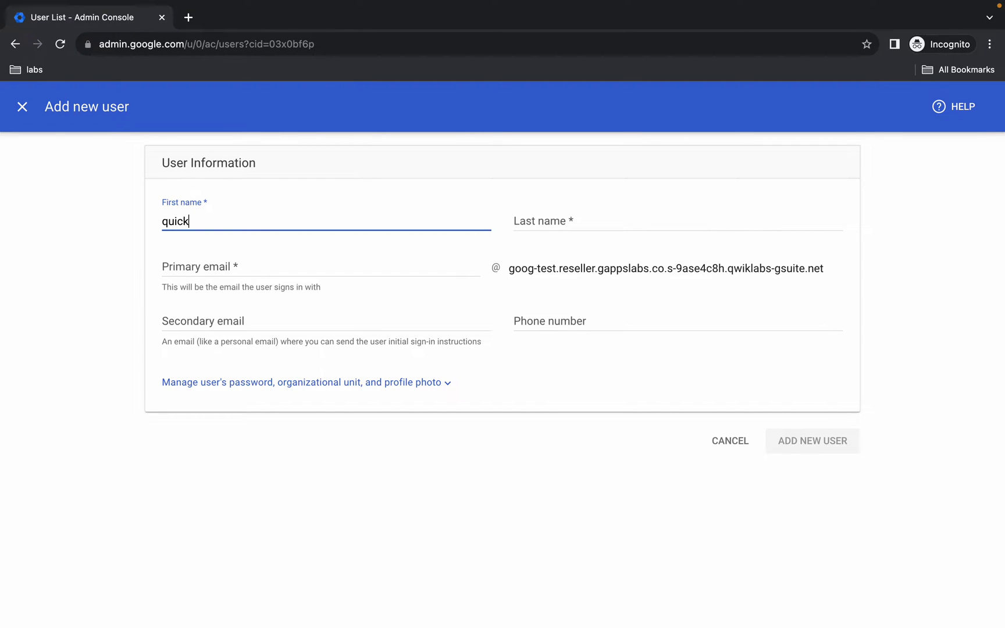
key(Tab)
text(la)
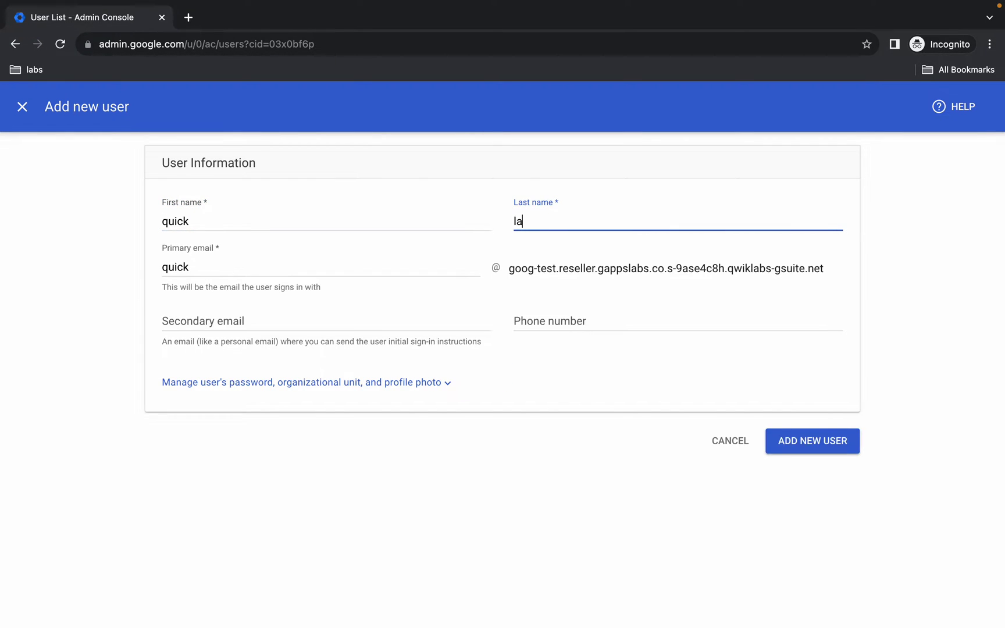
click(824, 442)
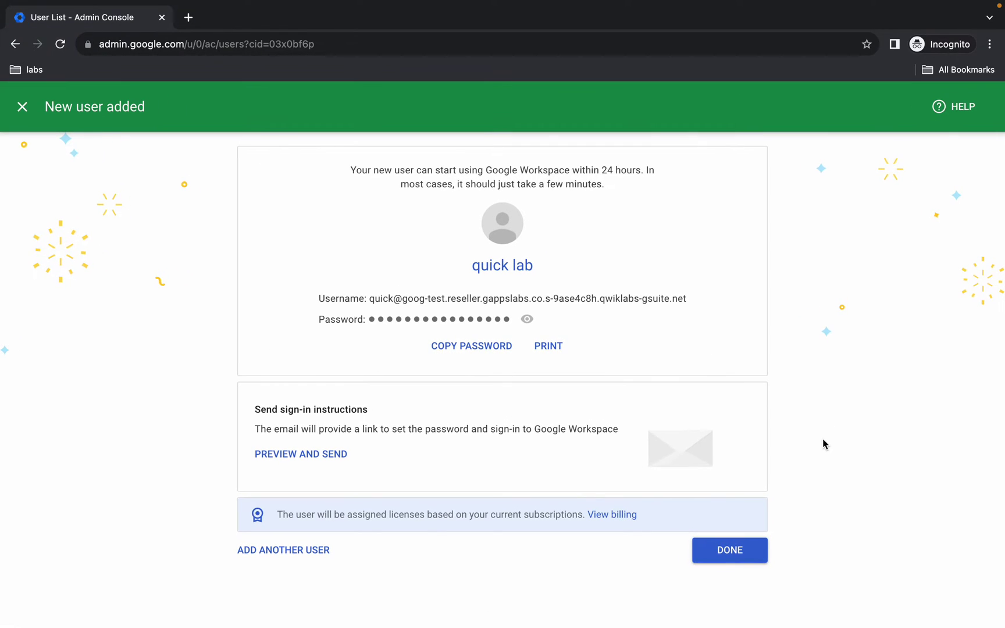
click(722, 555)
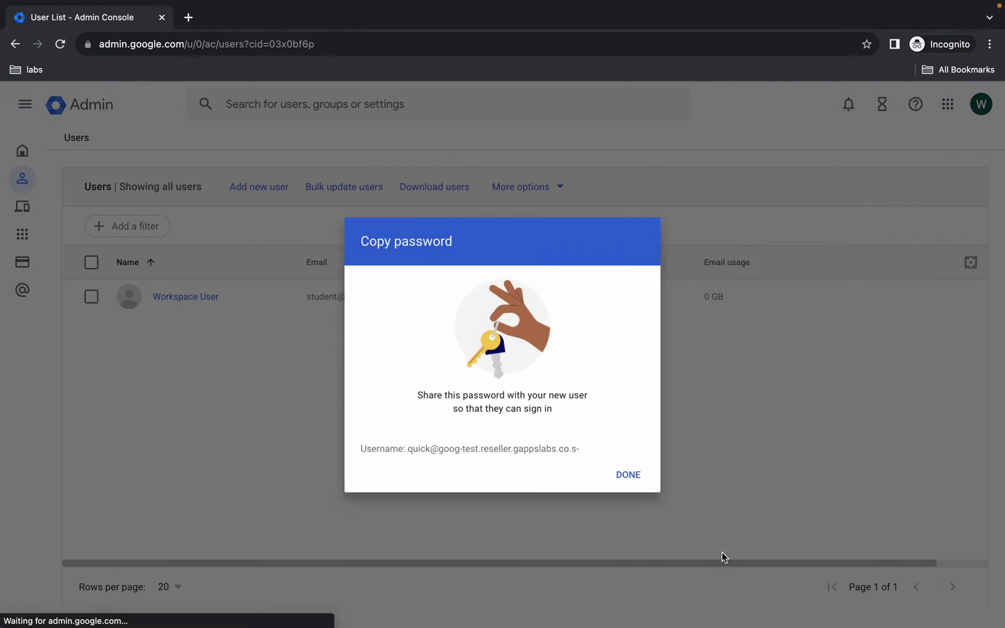
click(638, 523)
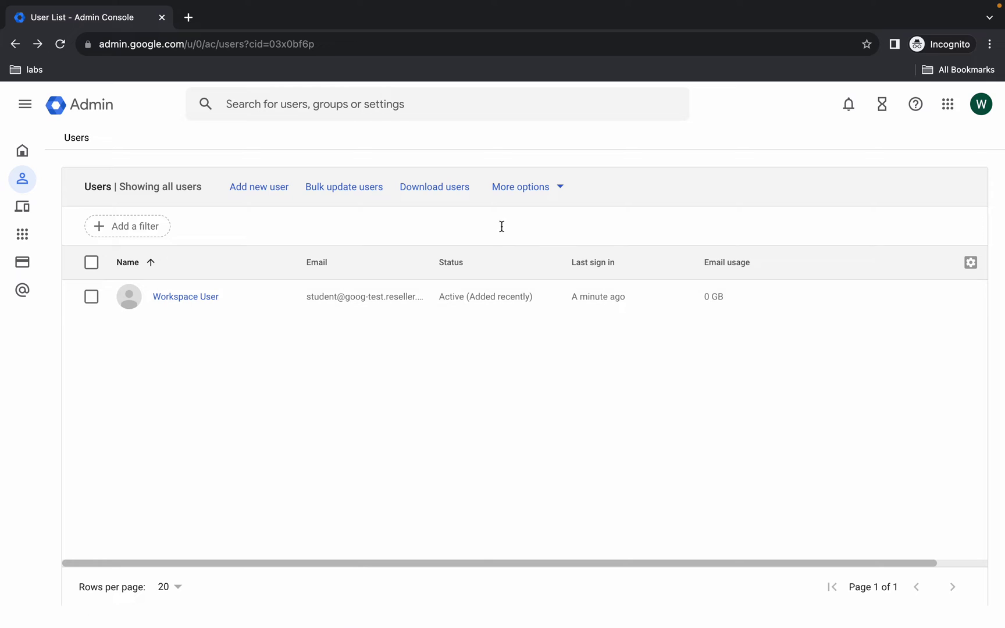
Export users as CSV and save User_Download_16102023_012247.csv into Downloads
click(442, 186)
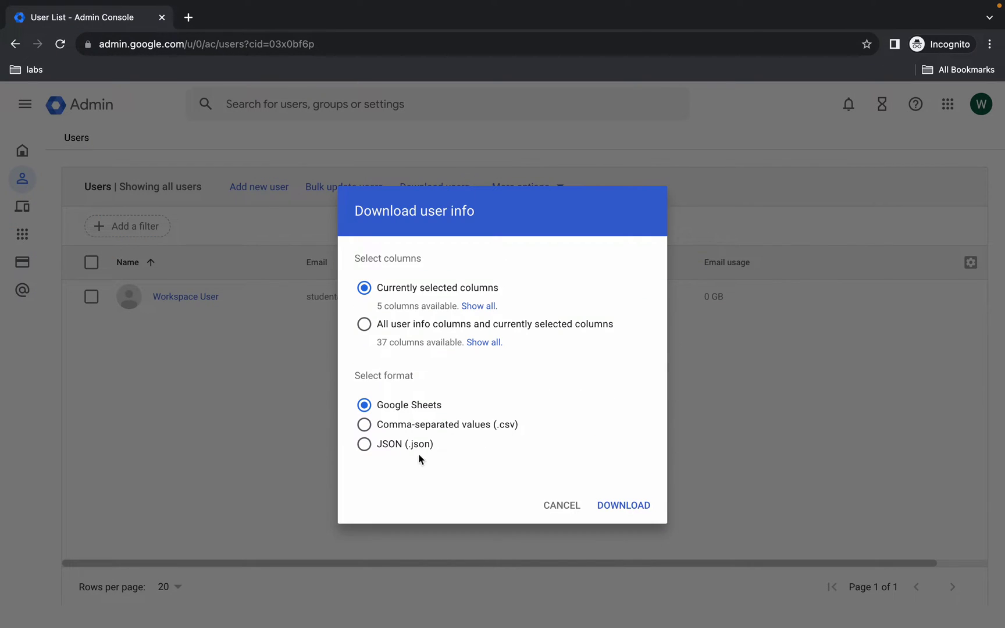
click(364, 424)
click(625, 504)
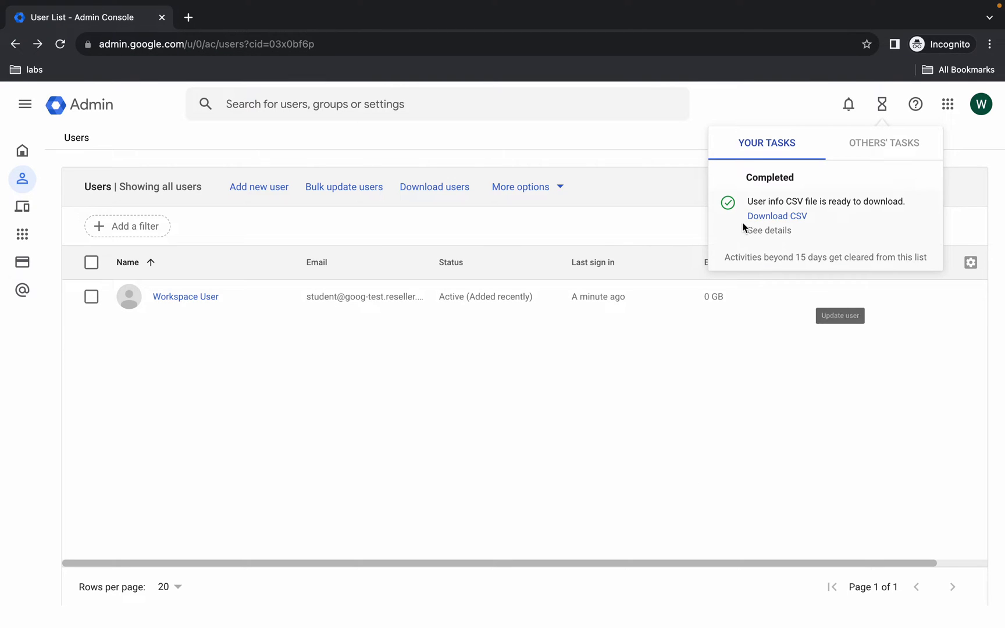
click(785, 218)
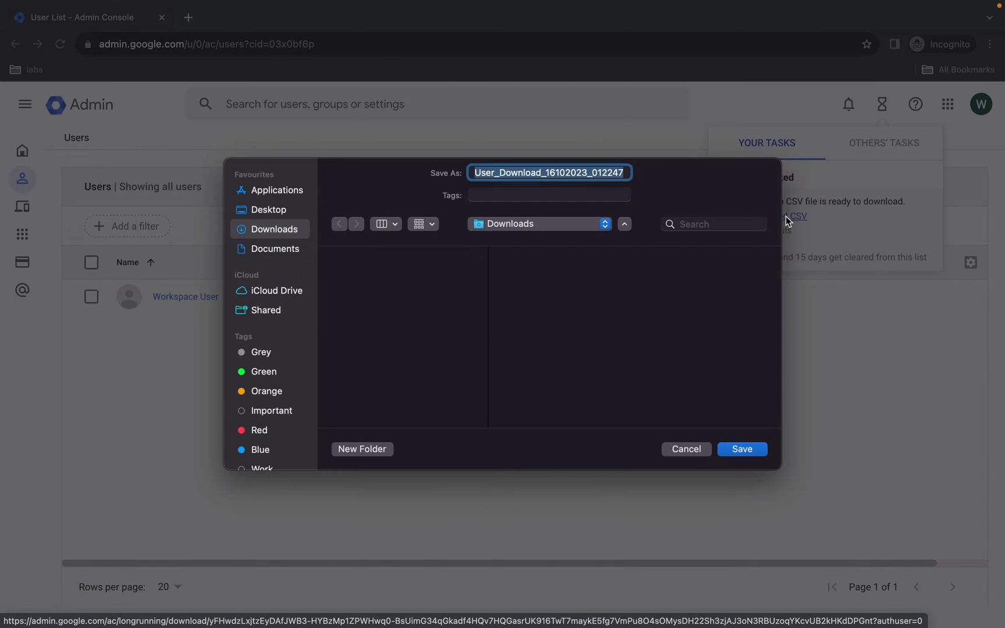
click(742, 448)
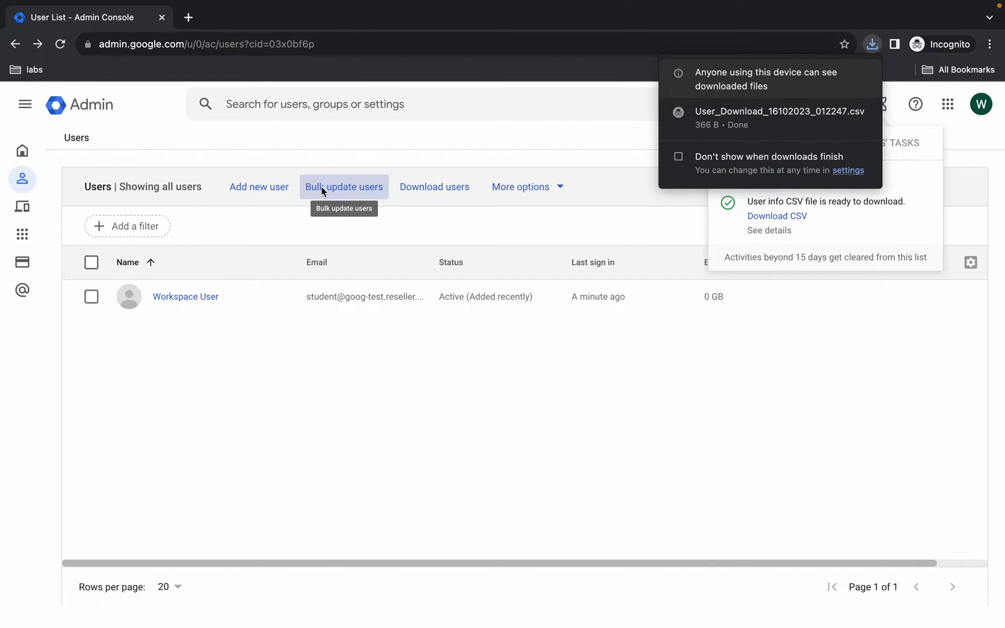
Bulk-update users by uploading User_Download_16102023_012247.csv from the Downloads folder
click(342, 194)
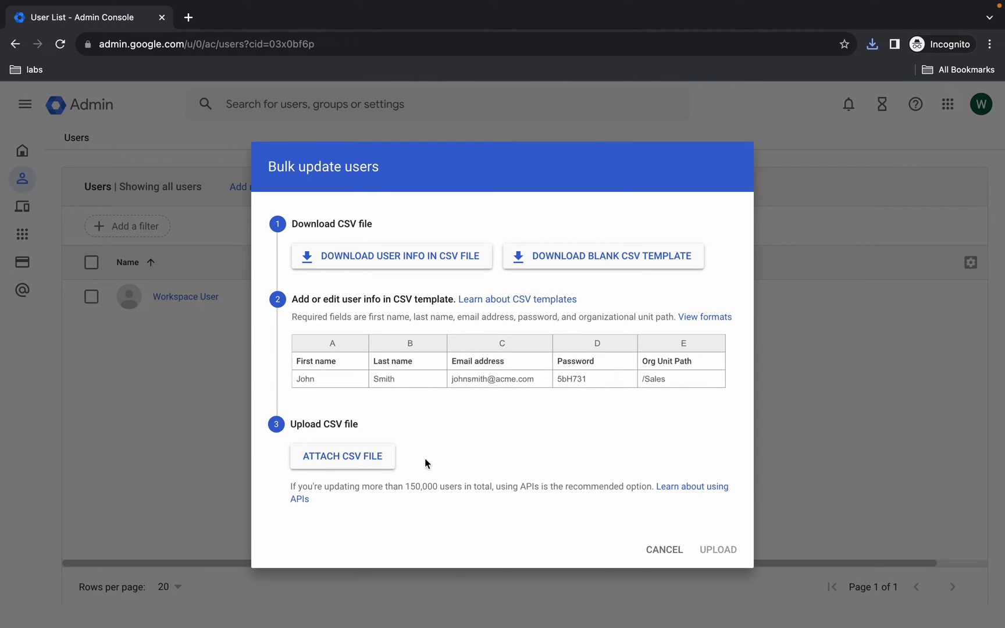
click(339, 458)
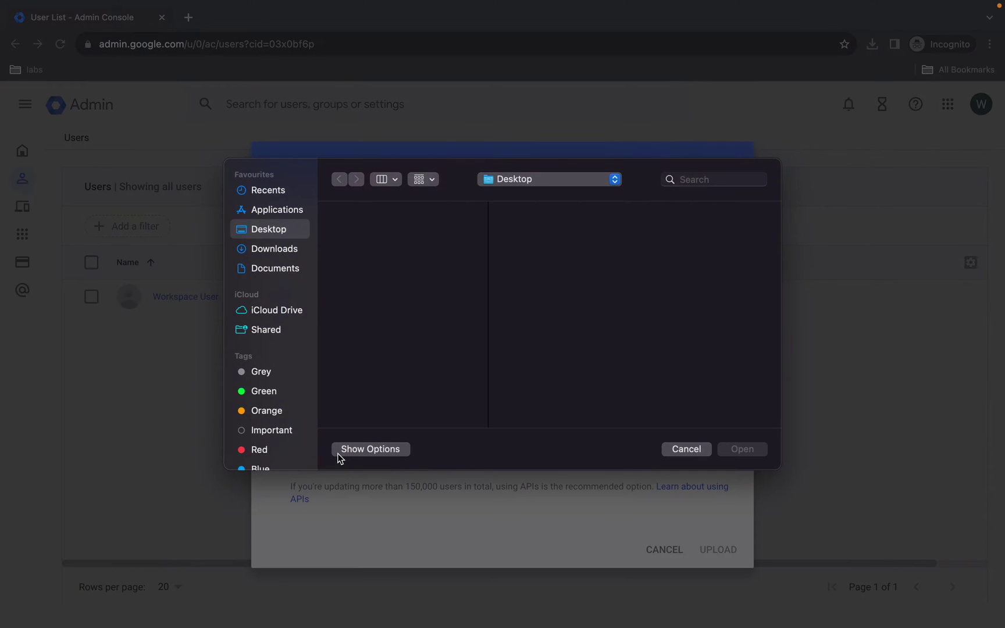
click(270, 248)
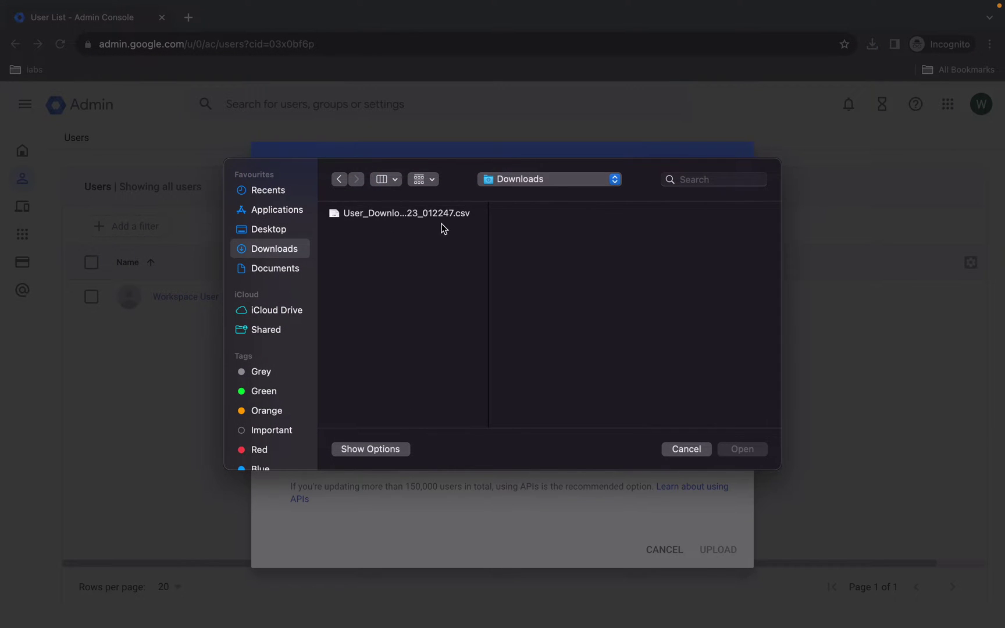
click(433, 213)
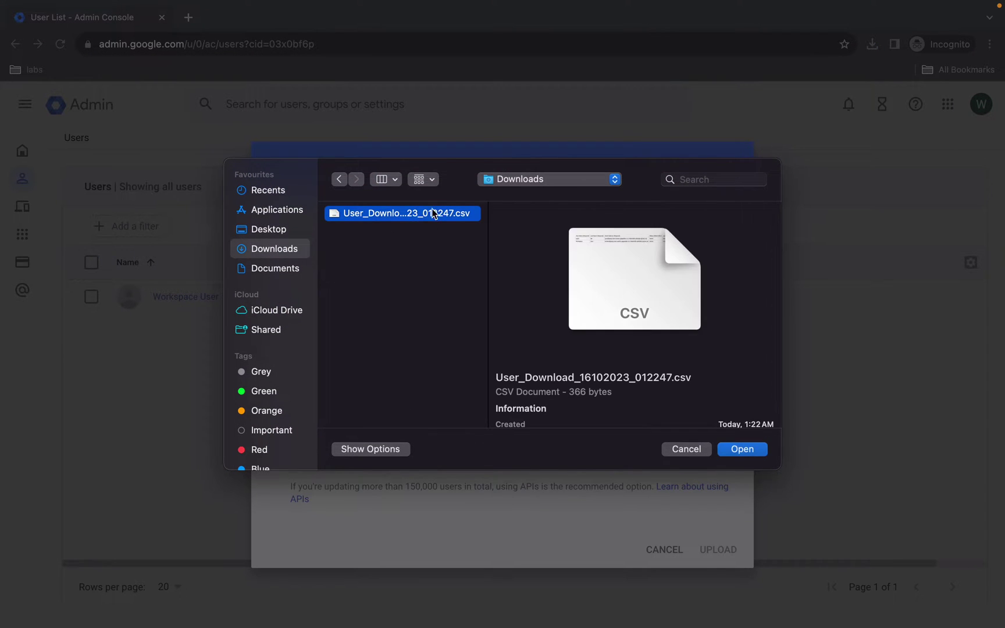
click(742, 449)
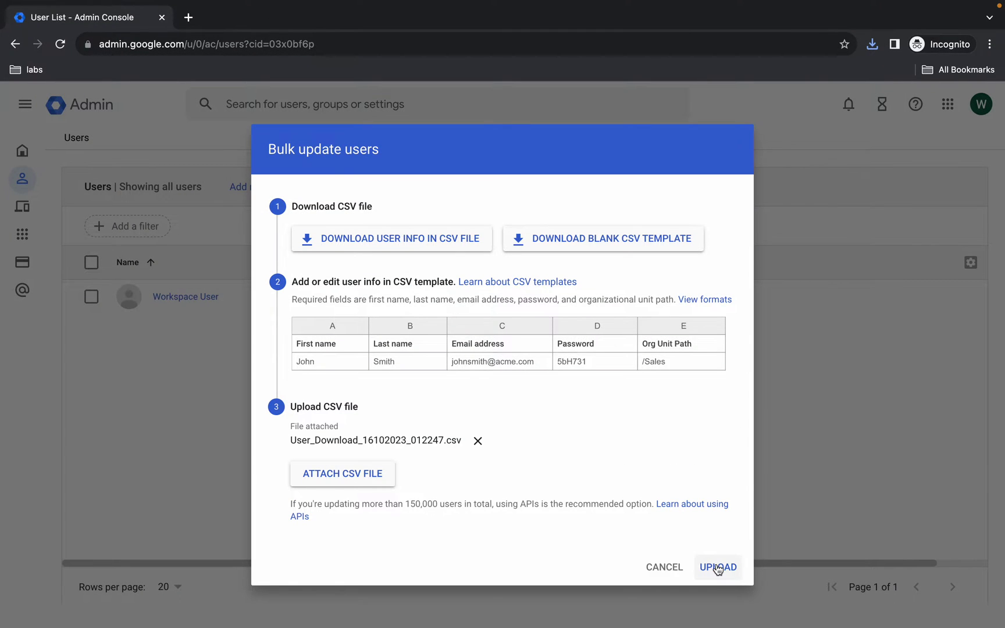
click(718, 568)
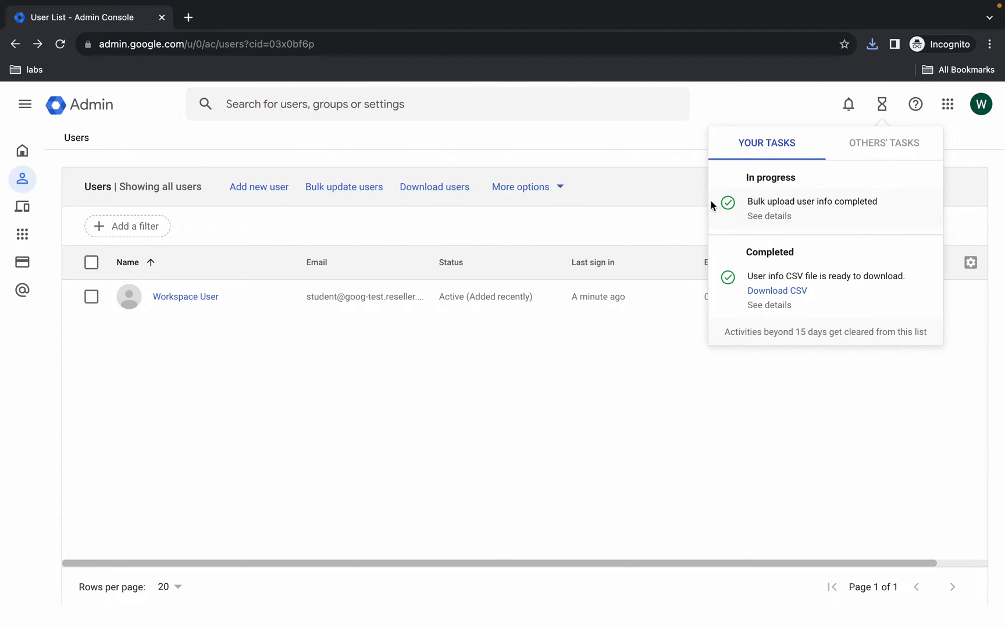
In Account settings, change the organization name in the Profile card to 'quicklab'
click(25, 103)
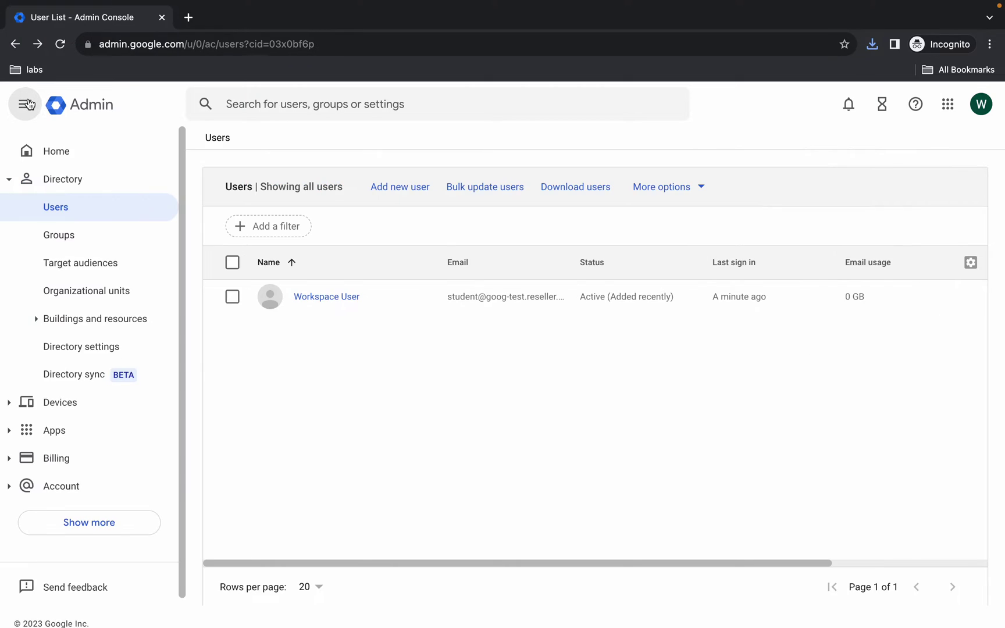
click(63, 486)
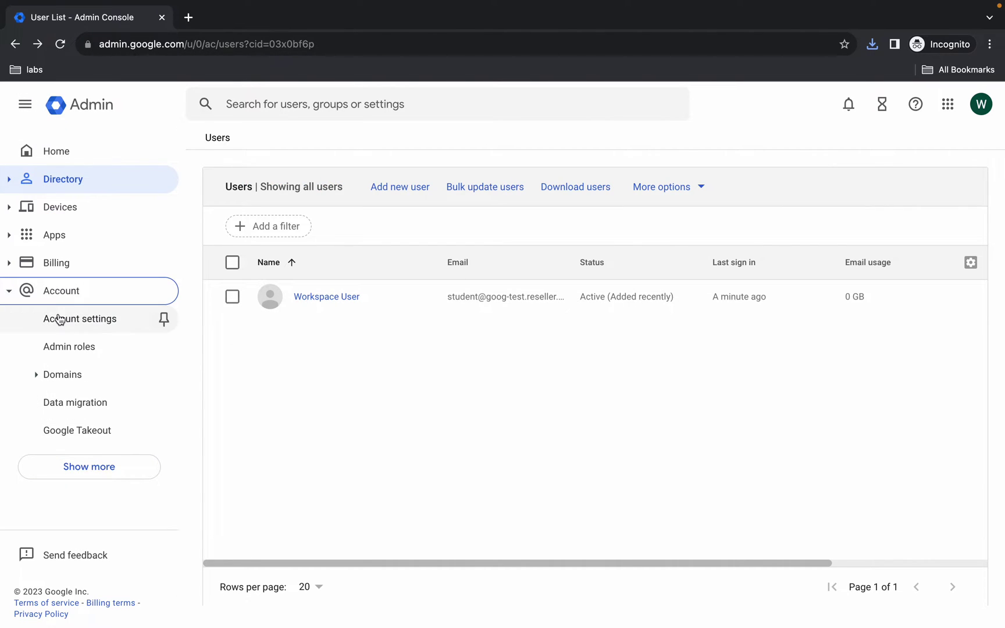
click(96, 320)
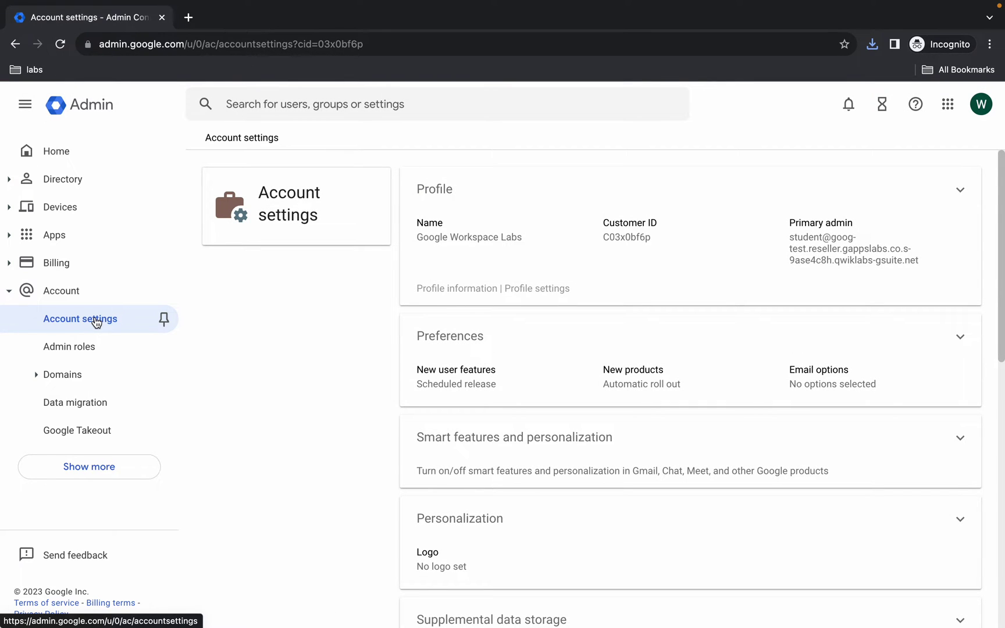
click(962, 192)
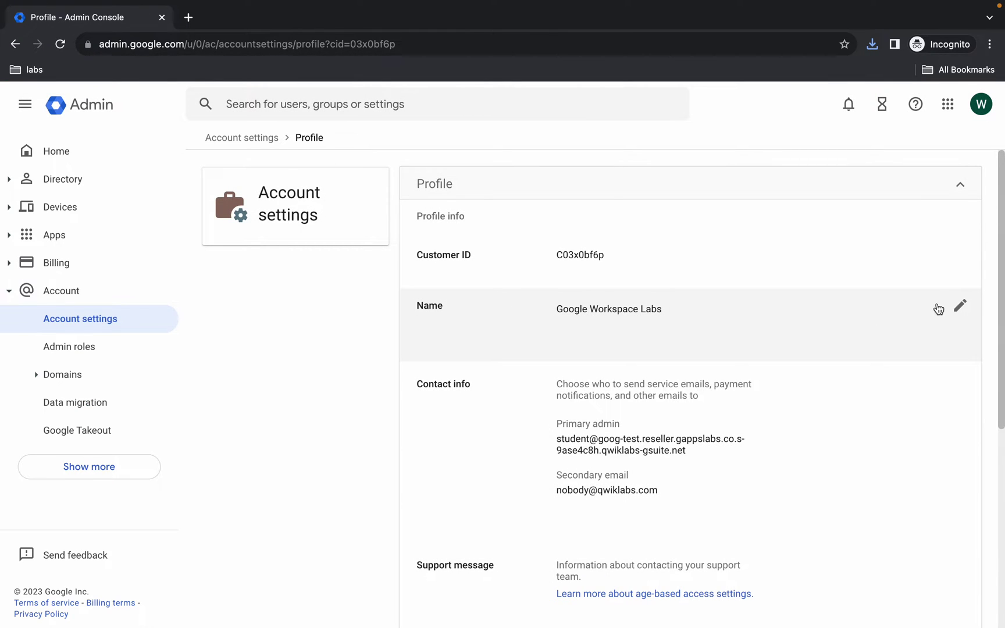
click(961, 308)
triple_click(709, 339)
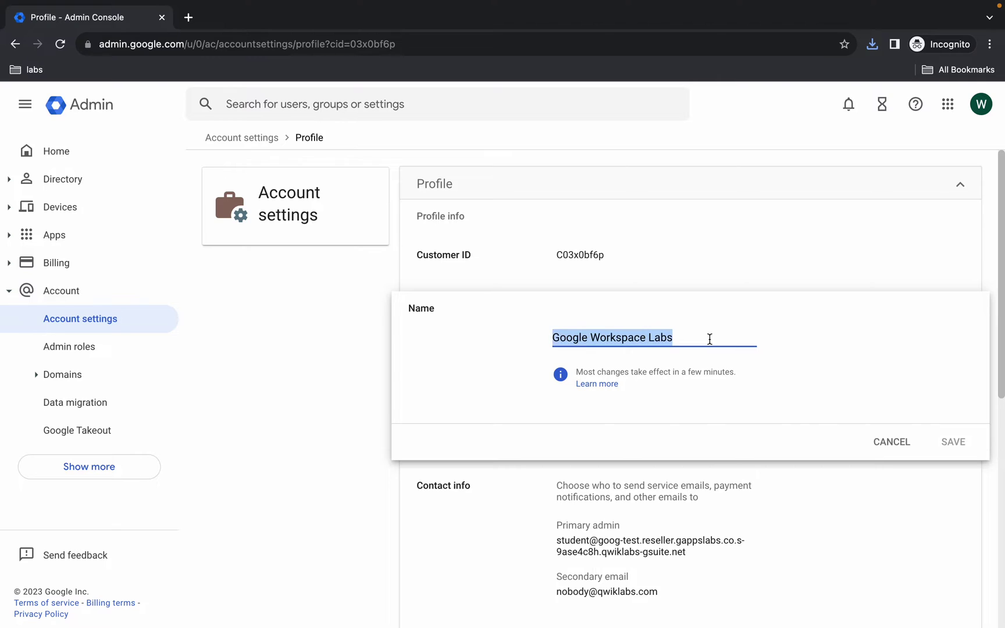
text(quicklab)
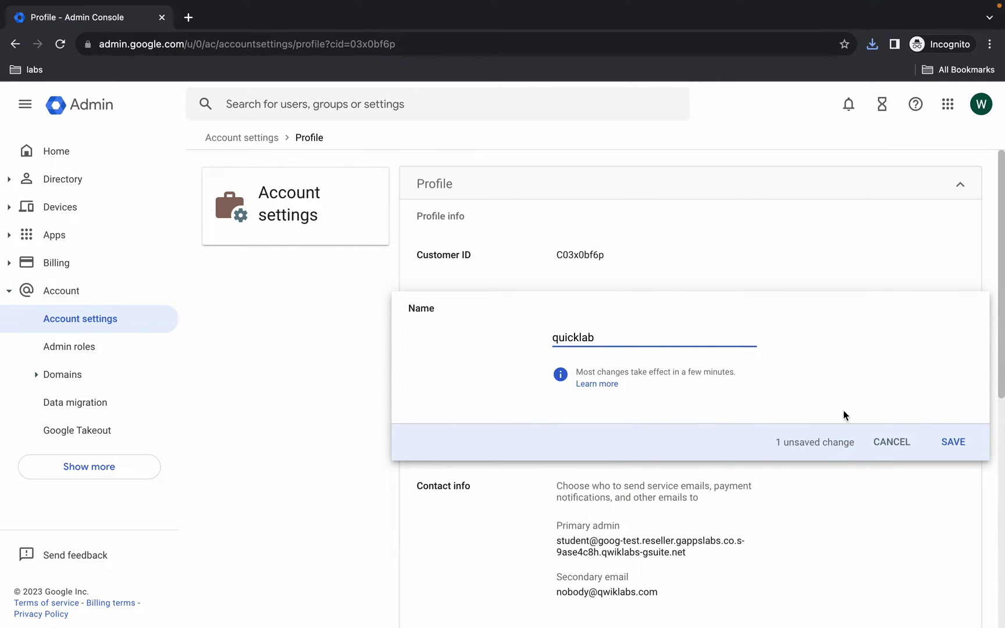
click(955, 442)
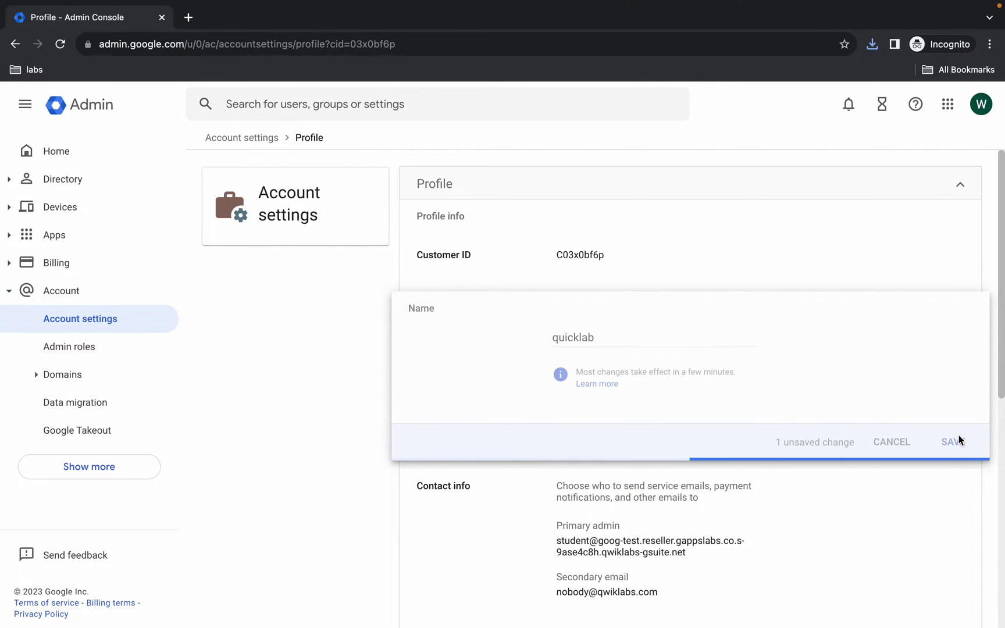
scroll(792, 435, down, 2)
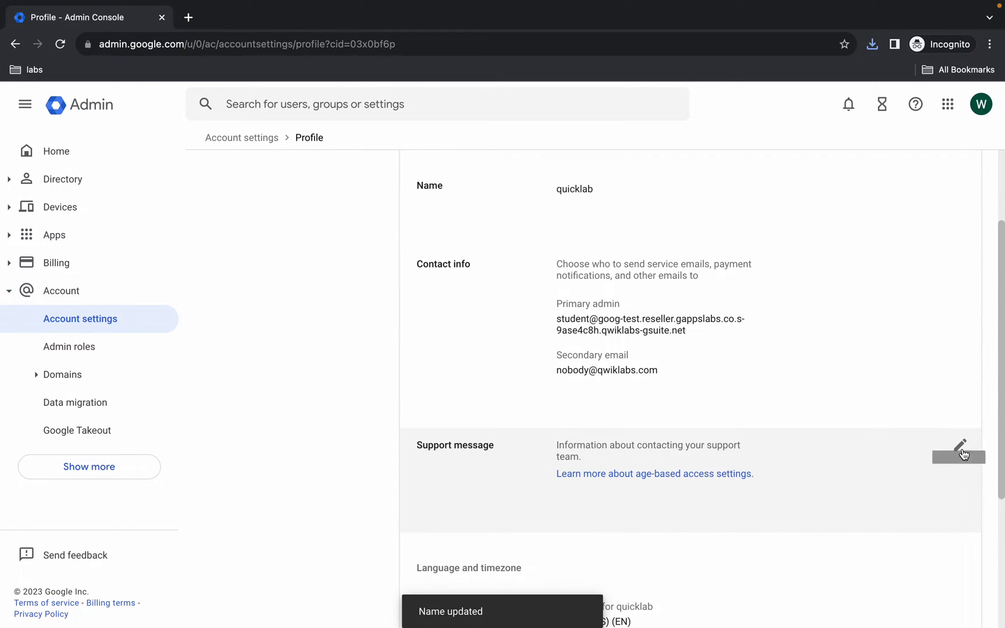
Save 'subscribe to quicklab' as the support message and collapse the Profile card
click(960, 446)
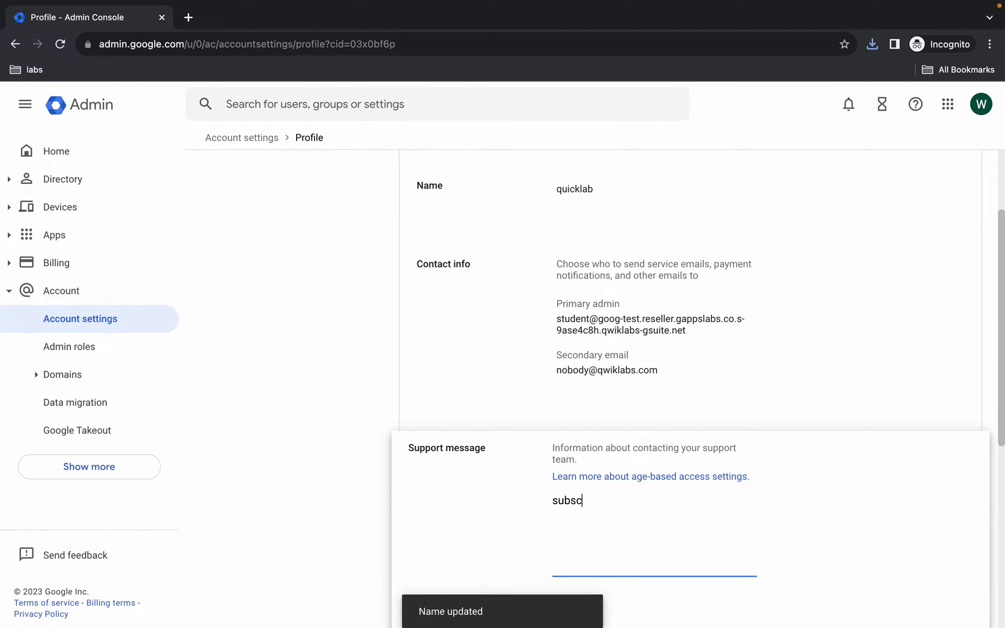
text(subscribe to quicklab)
scroll(924, 420, down, 4)
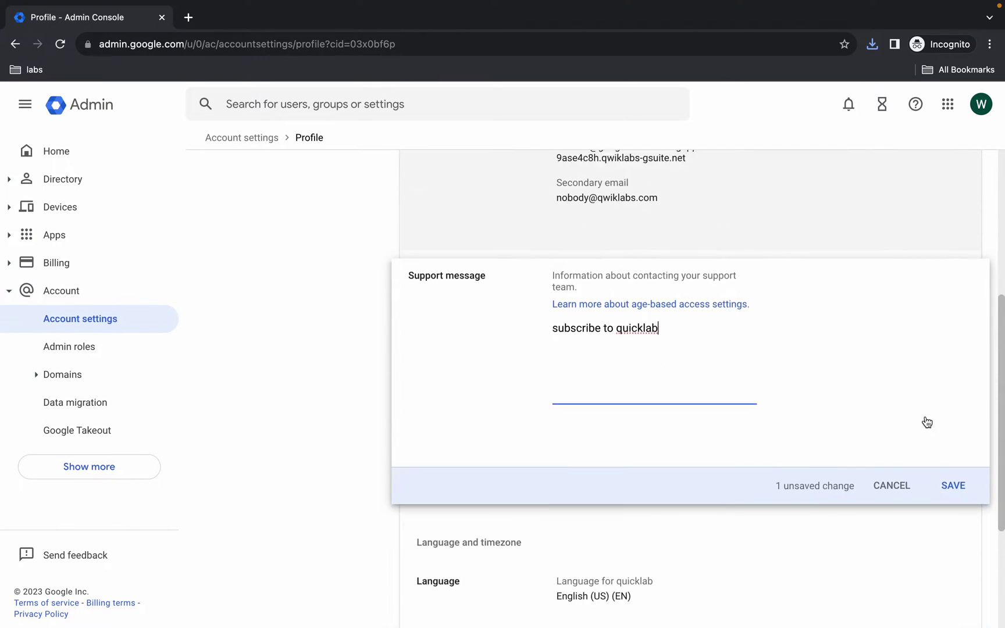
click(952, 453)
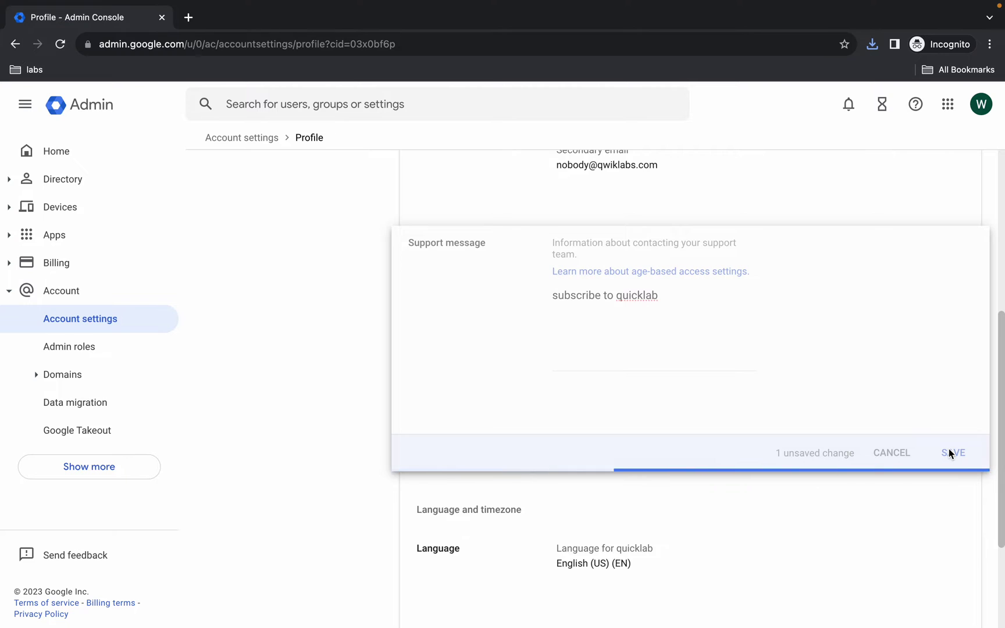
scroll(853, 381, up, 5)
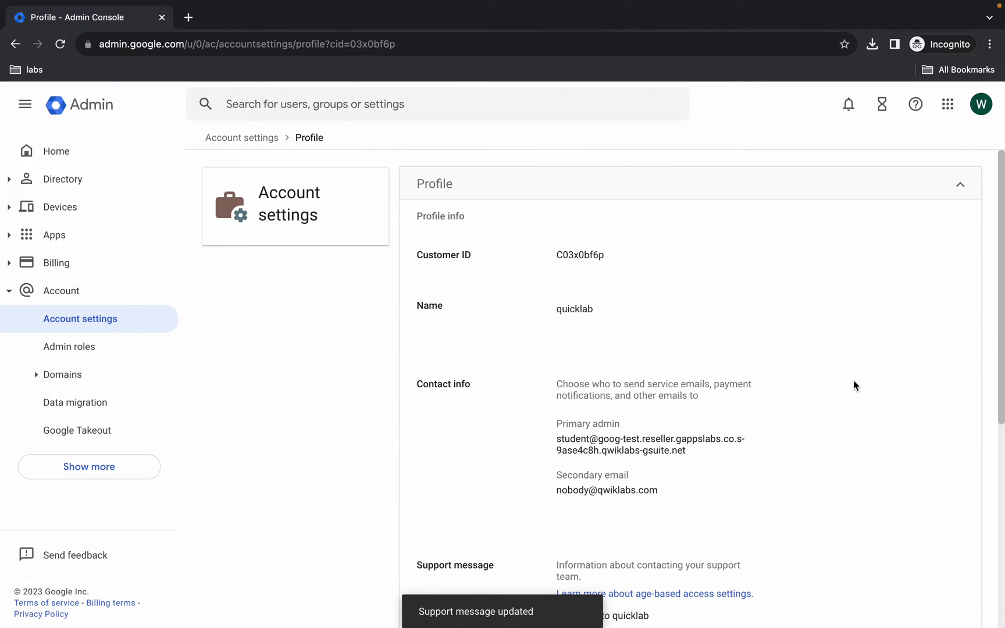
click(957, 195)
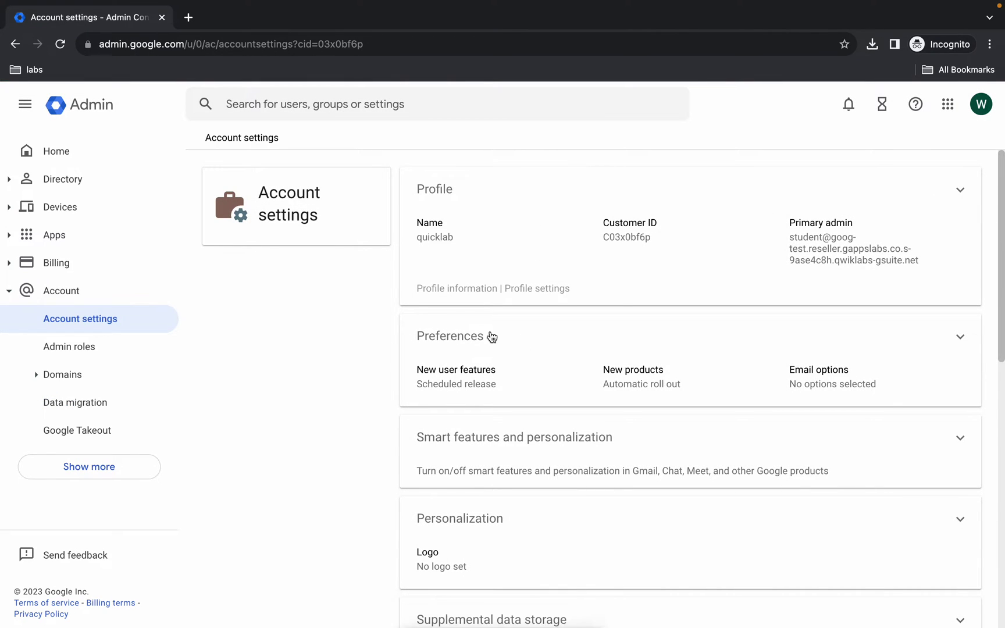
Set New products in Preferences to 'Turned off when released' and save
click(959, 341)
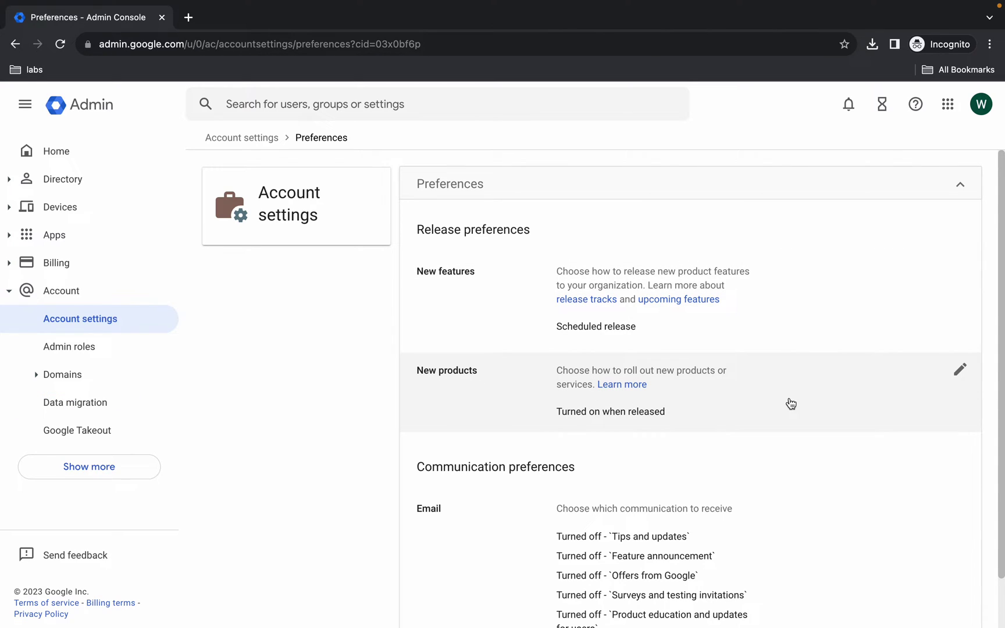
click(959, 369)
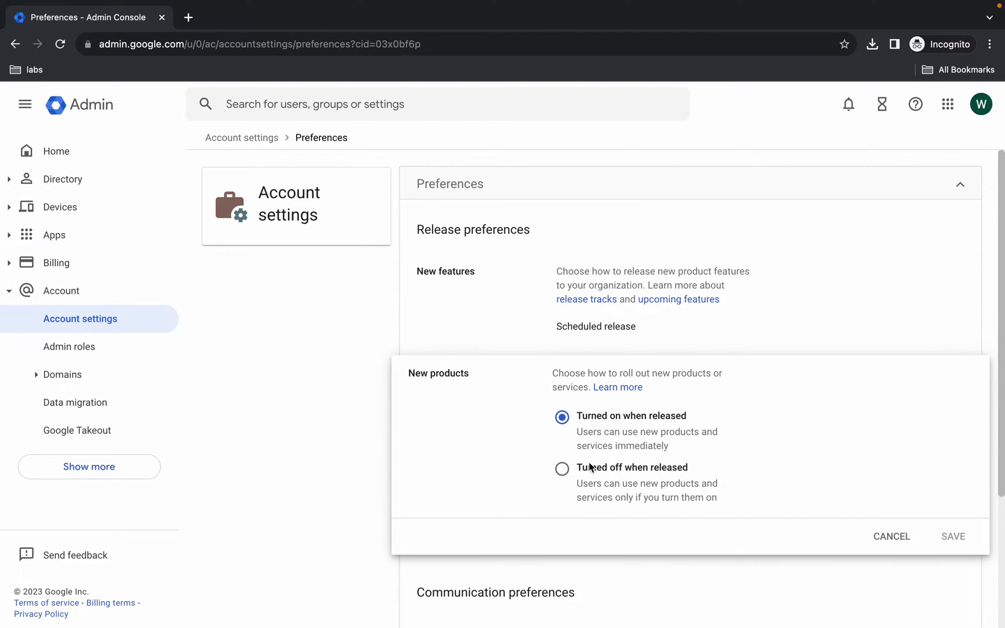
click(559, 471)
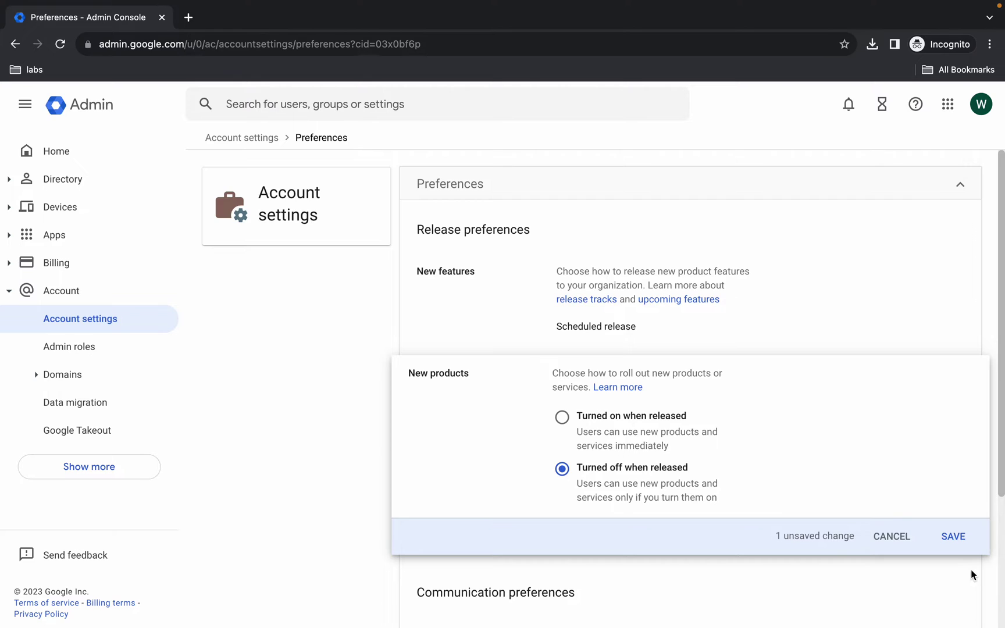
click(952, 536)
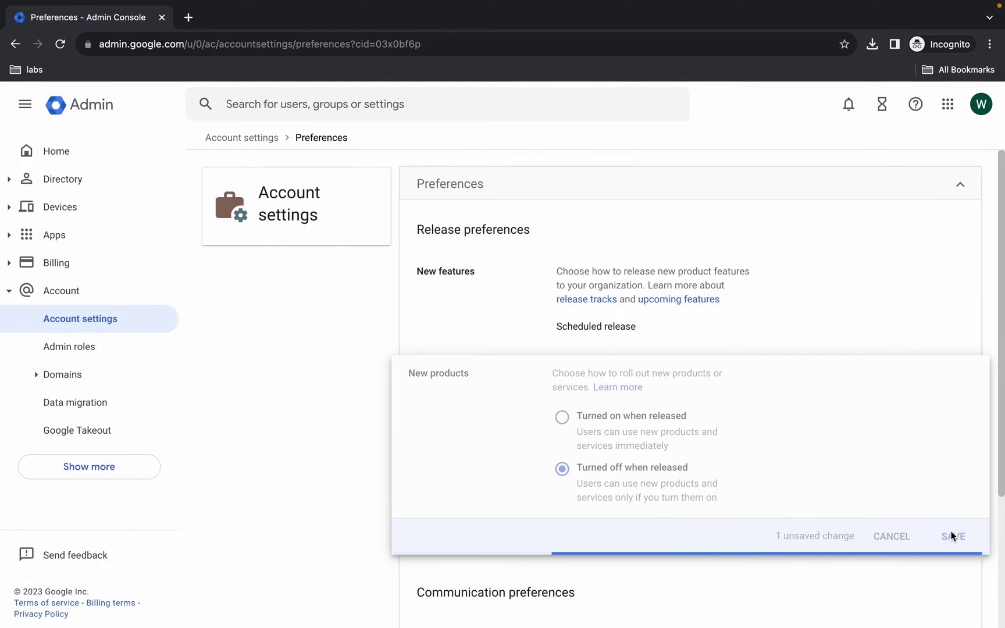
Opt into all five email types: tips, feature announcements, offers, surveys, product education
scroll(695, 476, down, 1)
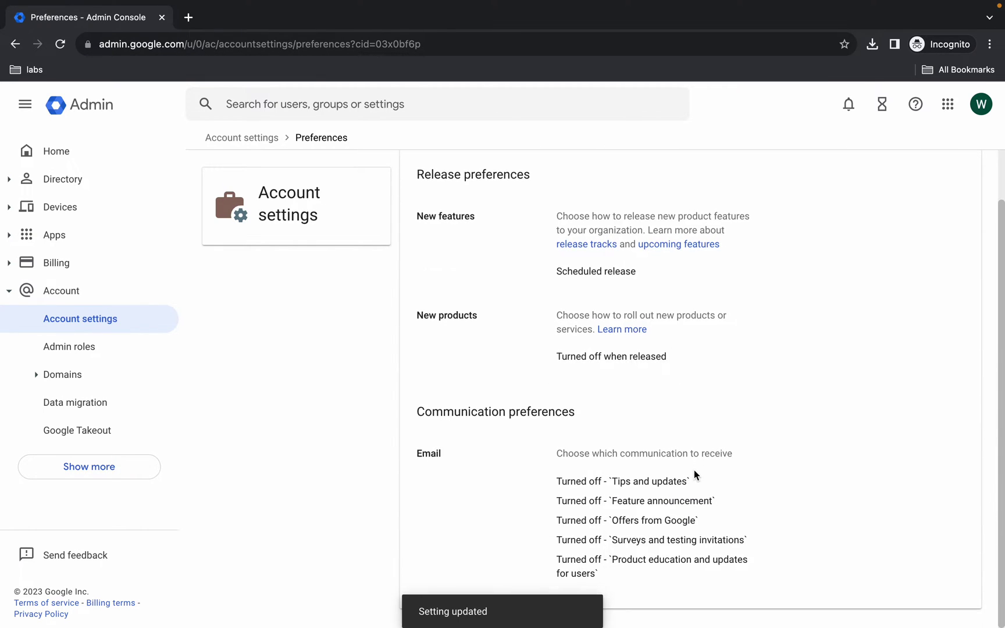
click(958, 454)
click(558, 486)
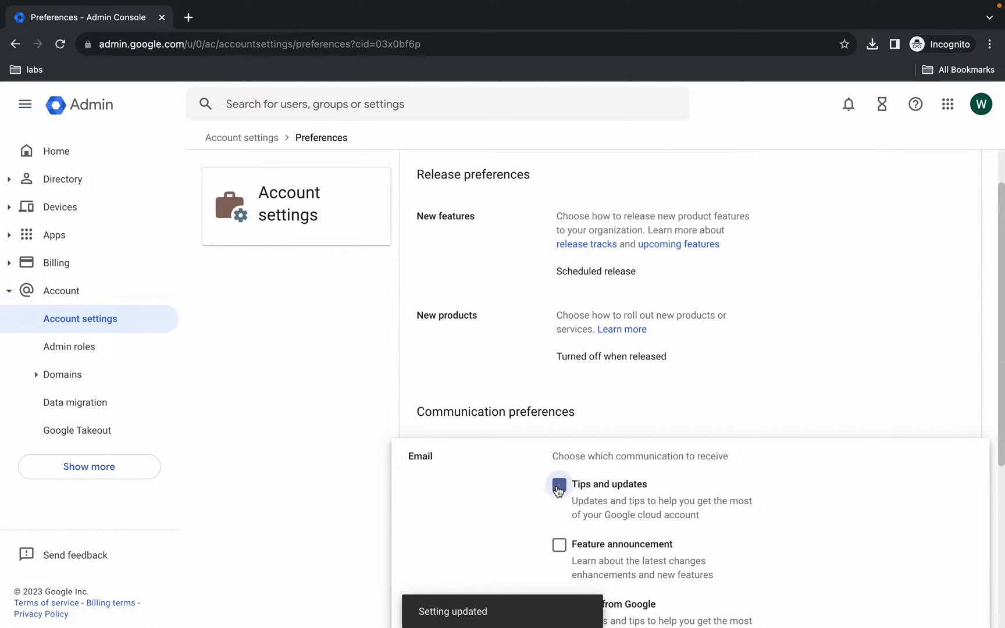
scroll(644, 352, down, 3)
click(561, 352)
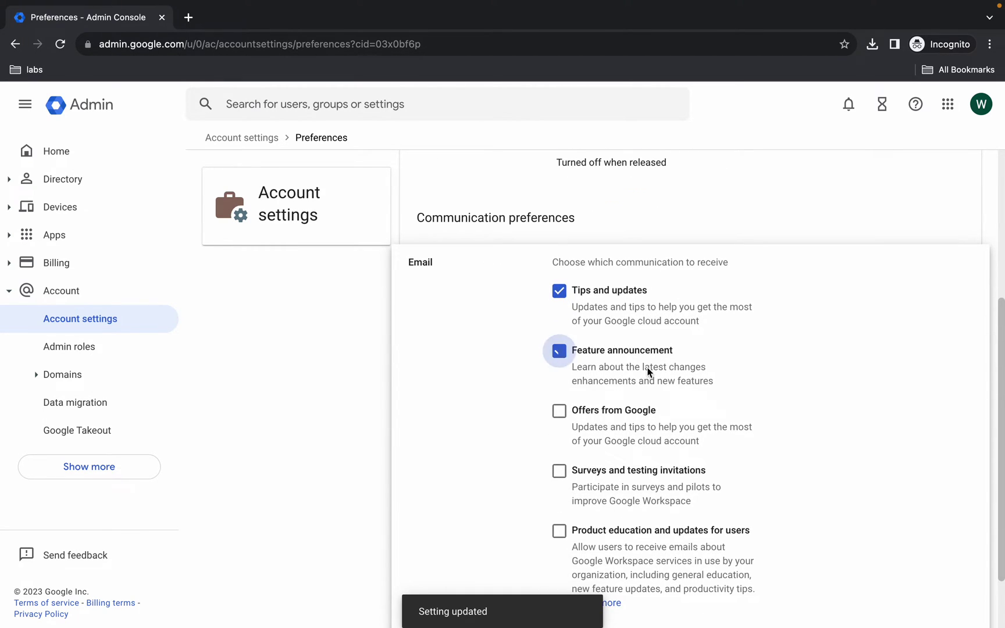
click(560, 412)
click(559, 472)
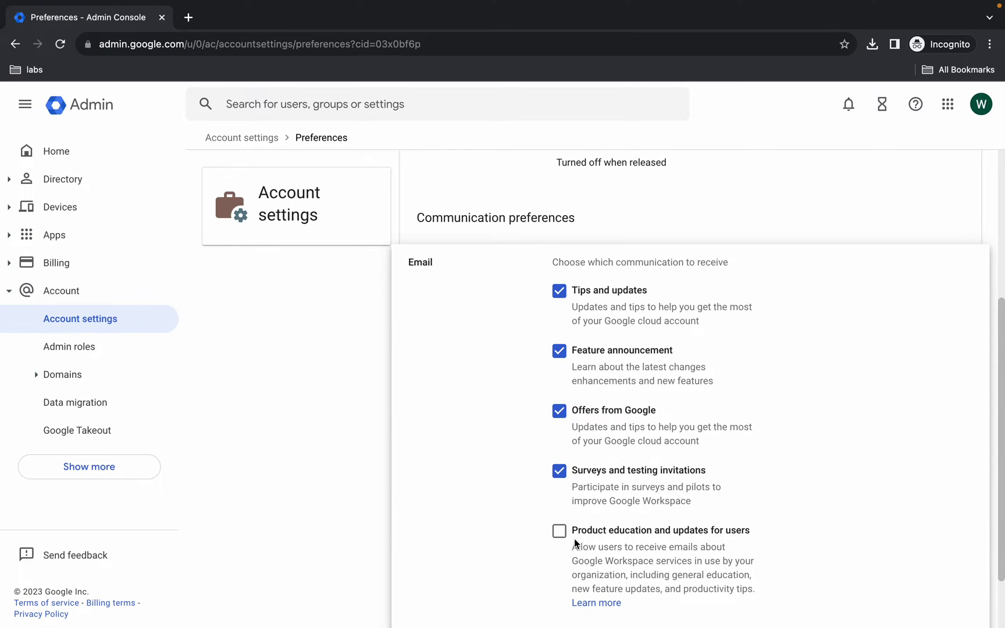
click(560, 532)
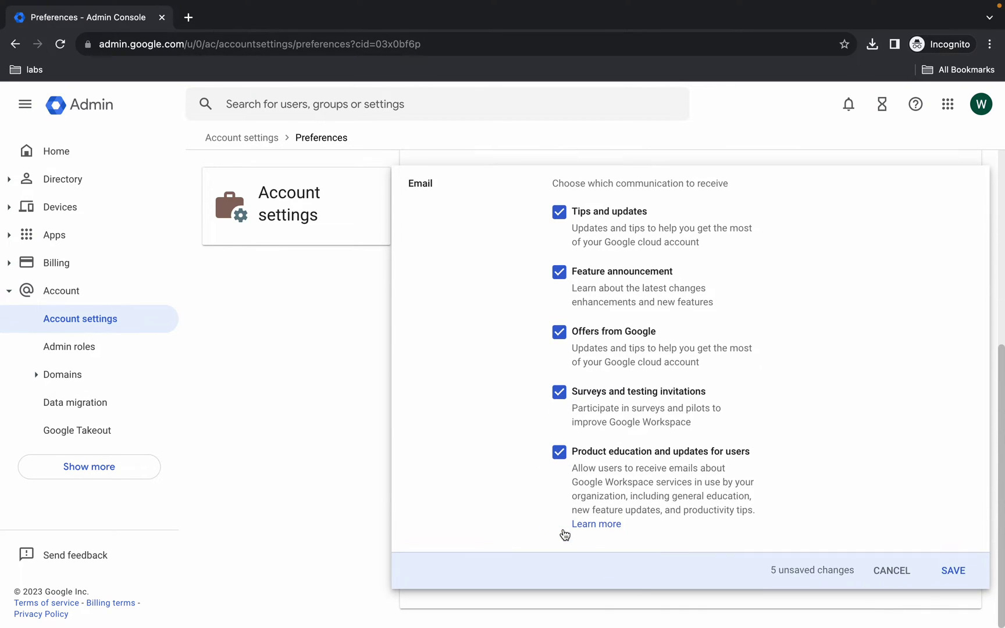
click(952, 571)
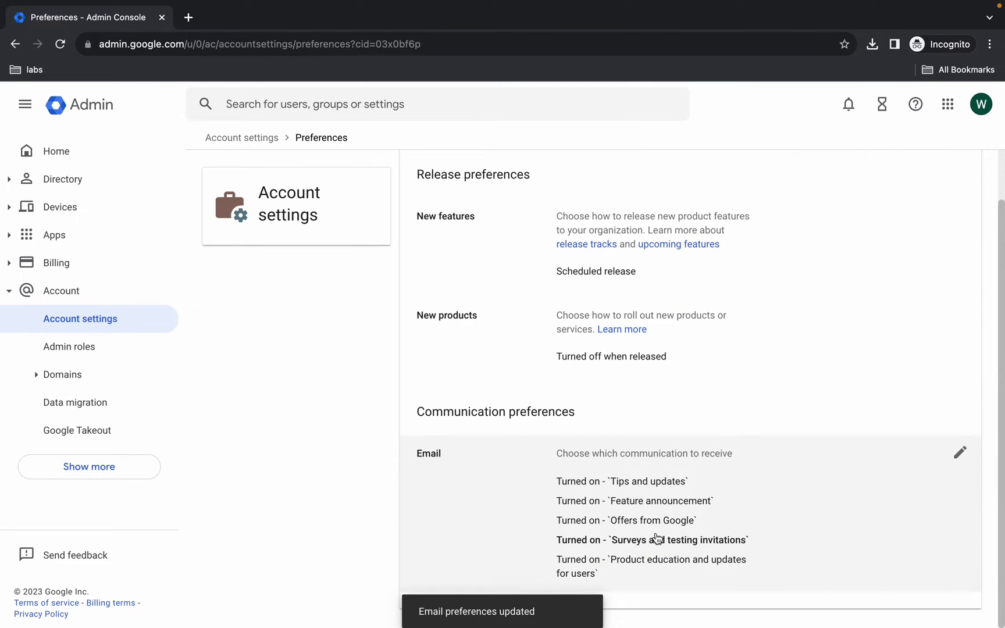
scroll(657, 538, up, 1)
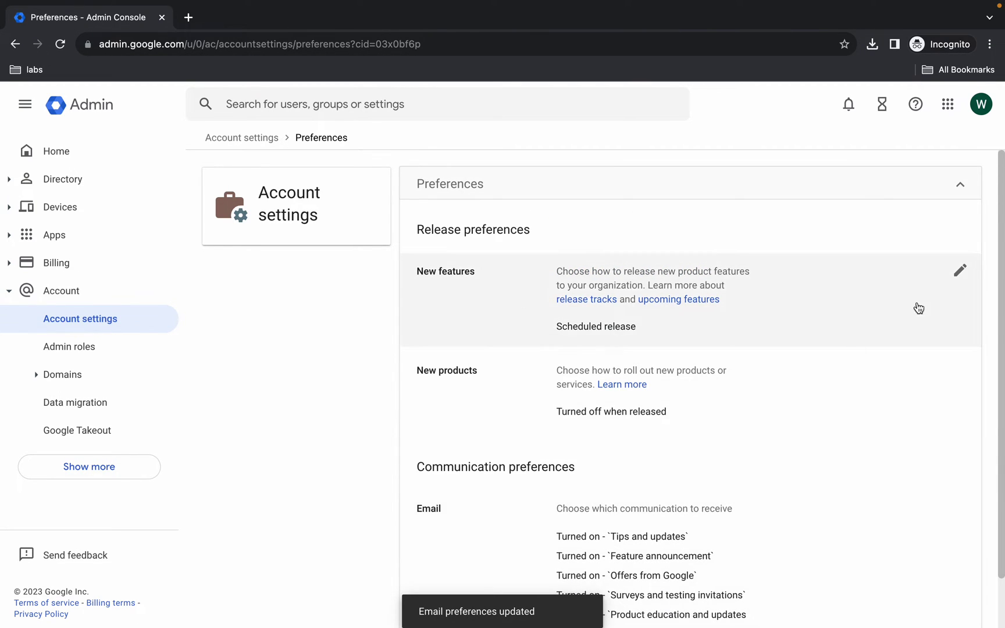
click(961, 186)
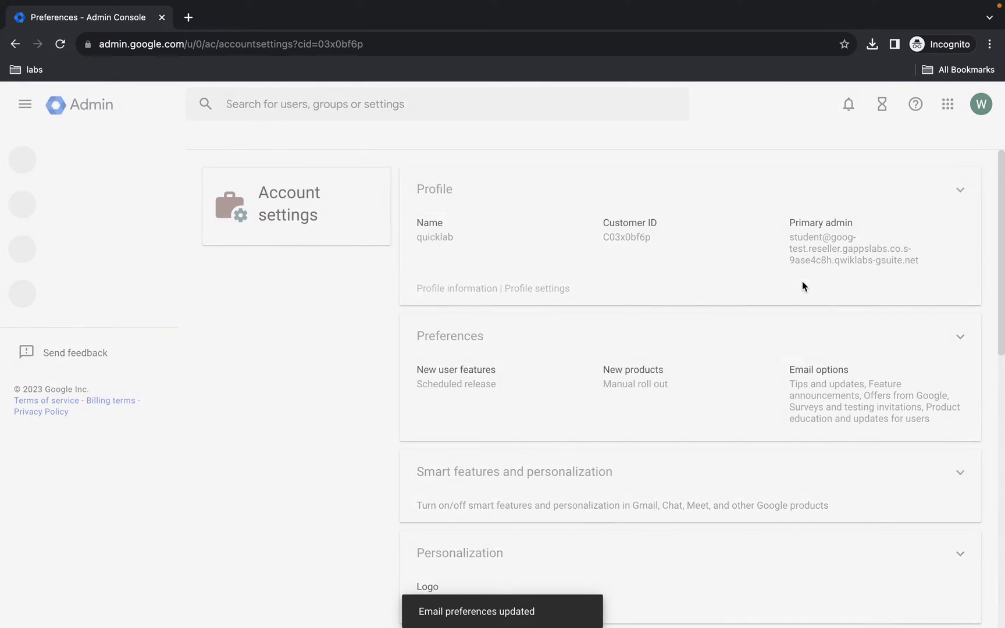
Select the Custom logo option under Personalization, then return to the lab page
scroll(803, 287, down, 4)
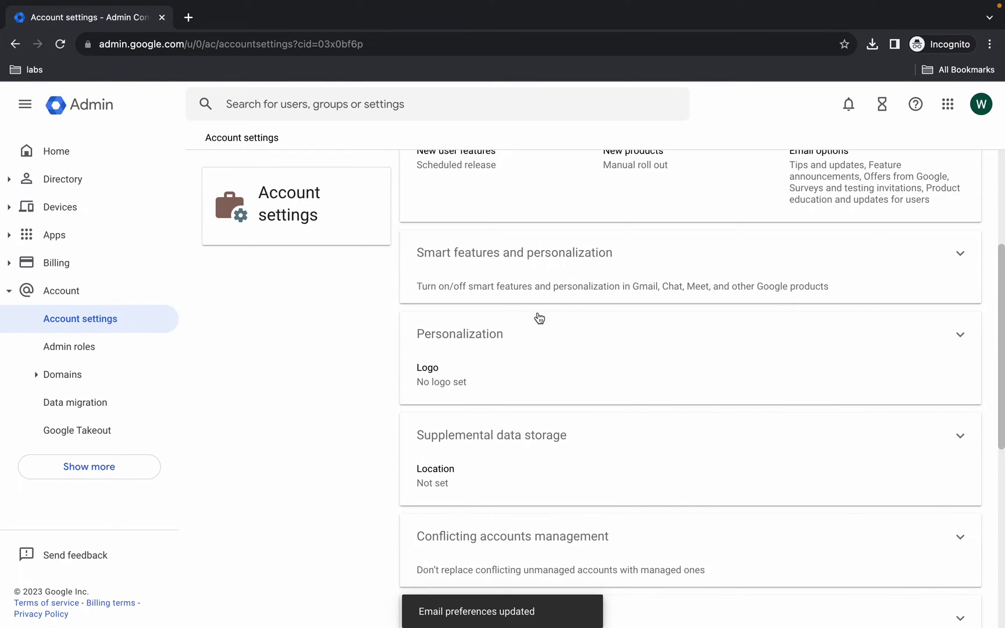
click(956, 336)
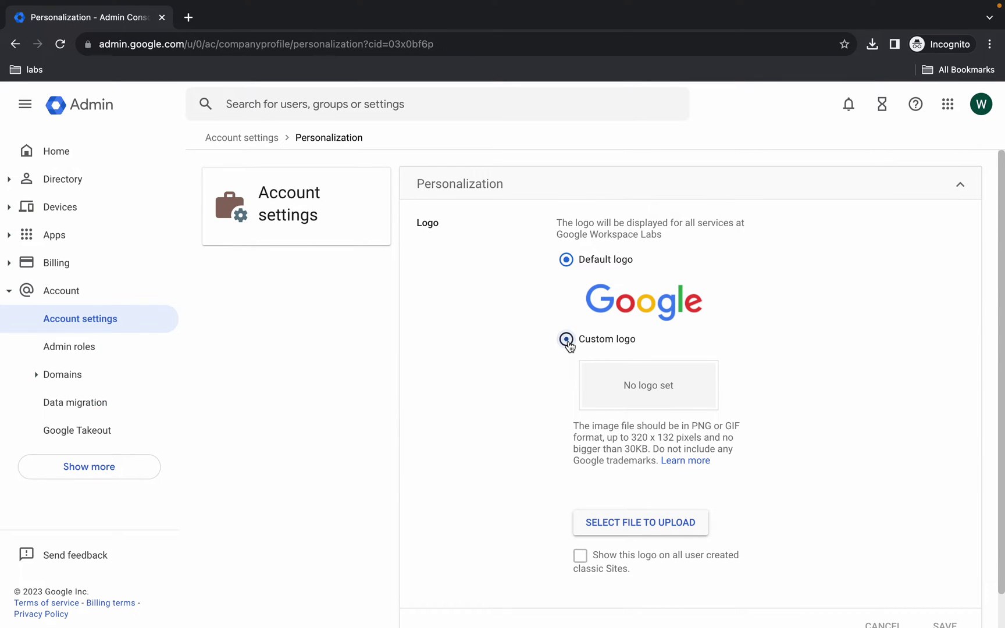
click(568, 343)
key(ctrl+Left)
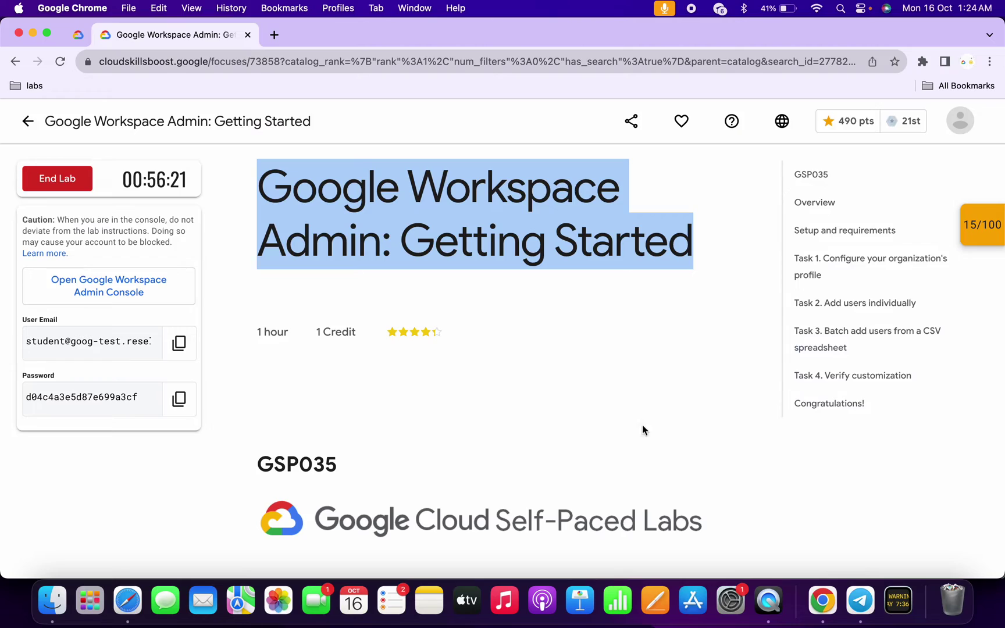
Save the lab's yellow logo as a PNG to Downloads, then return to the Admin console
click(786, 273)
scroll(536, 427, down, 5)
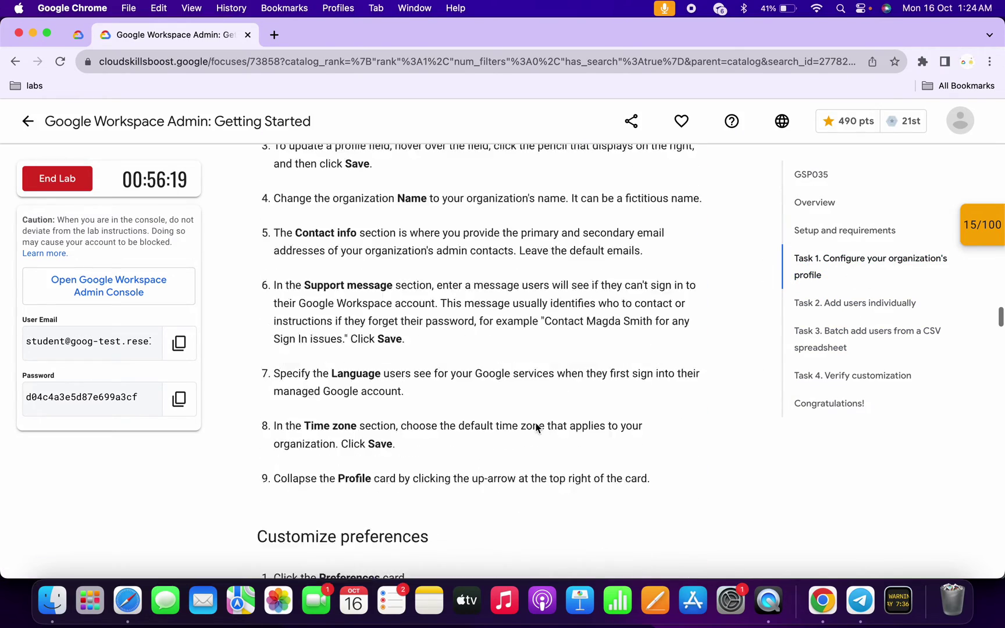
scroll(536, 427, down, 10)
scroll(534, 426, up, 2)
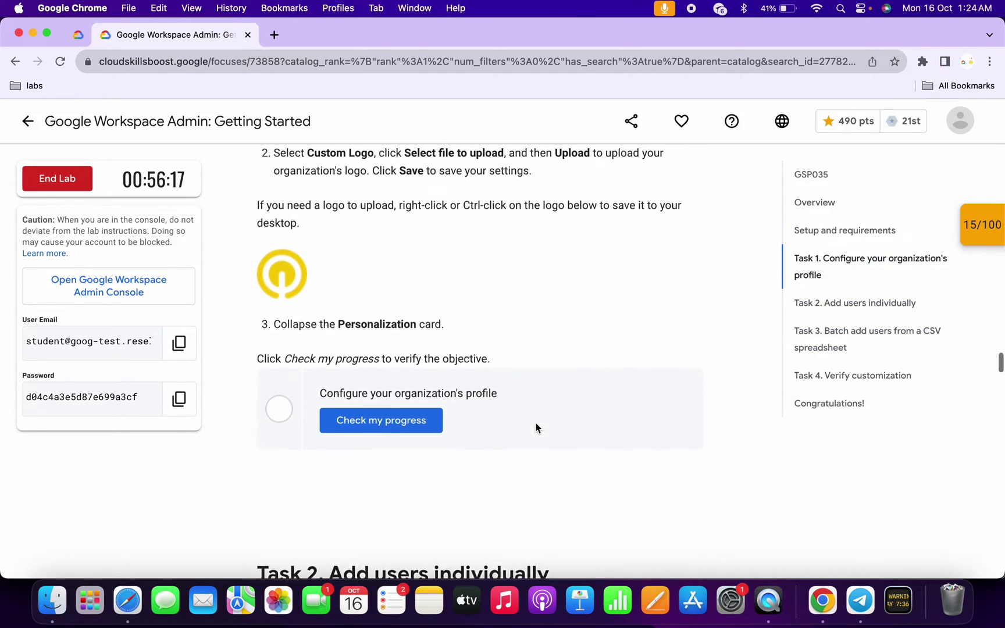
right_click(283, 291)
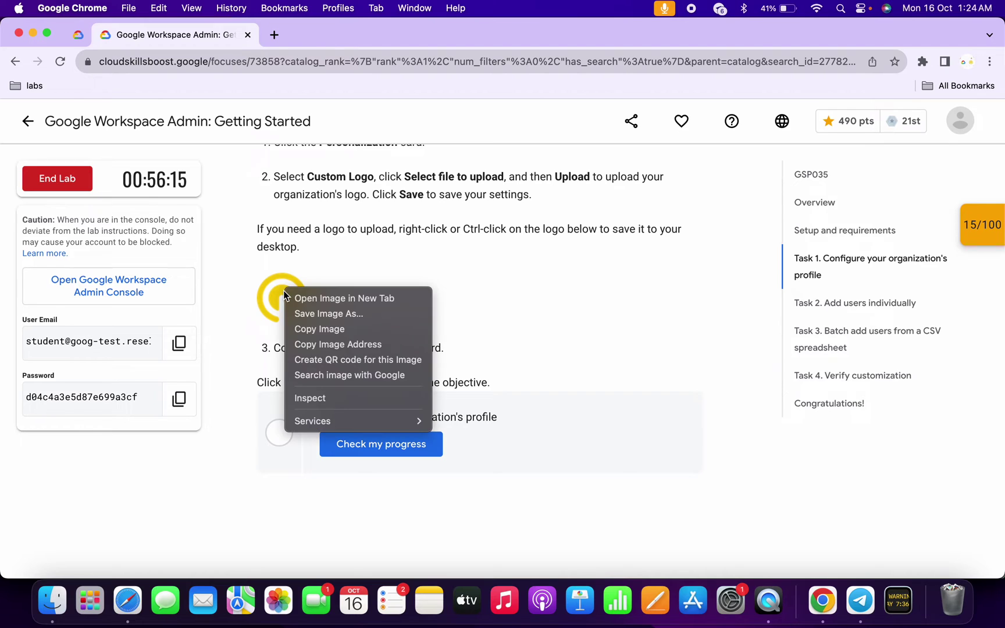
click(329, 311)
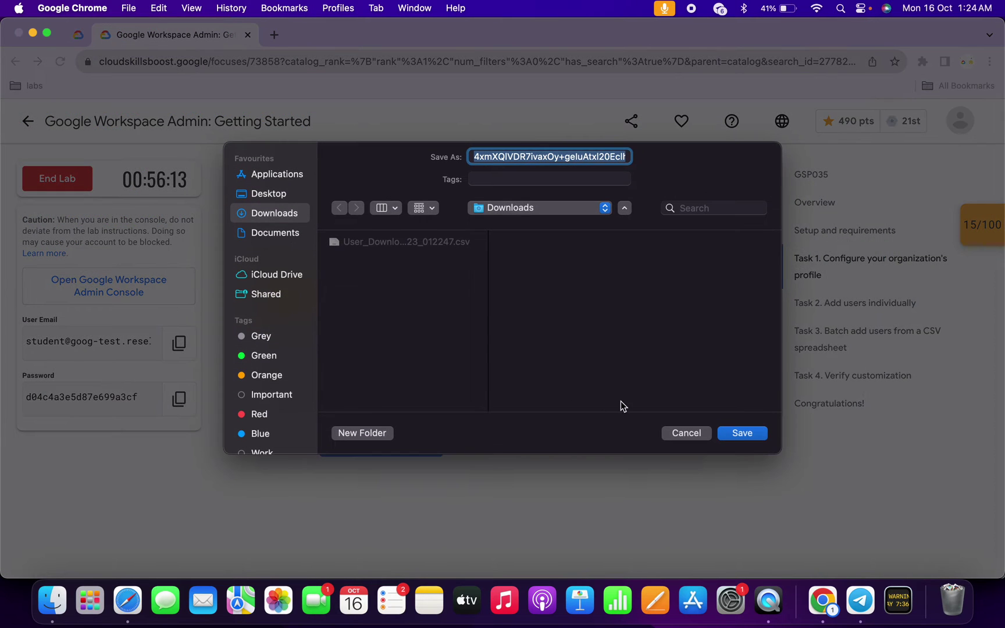
click(742, 432)
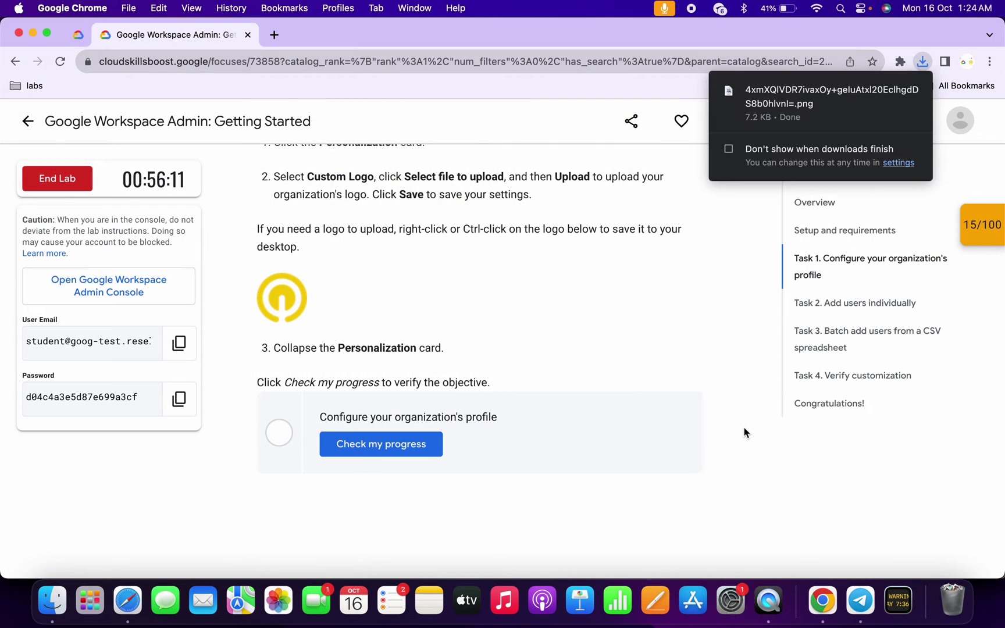
key(ctrl+Right)
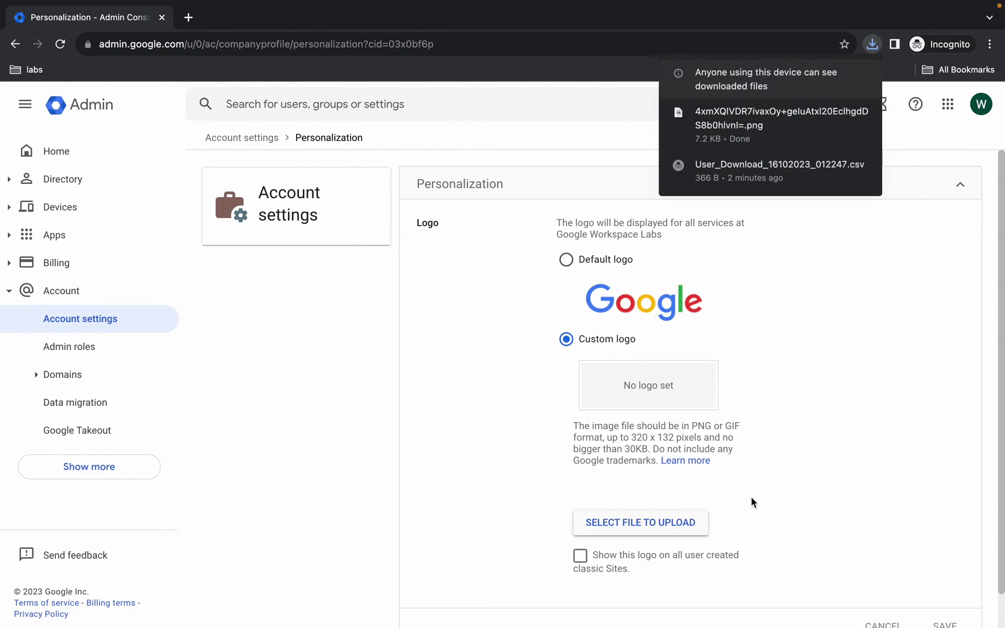
key(ctrl+Left)
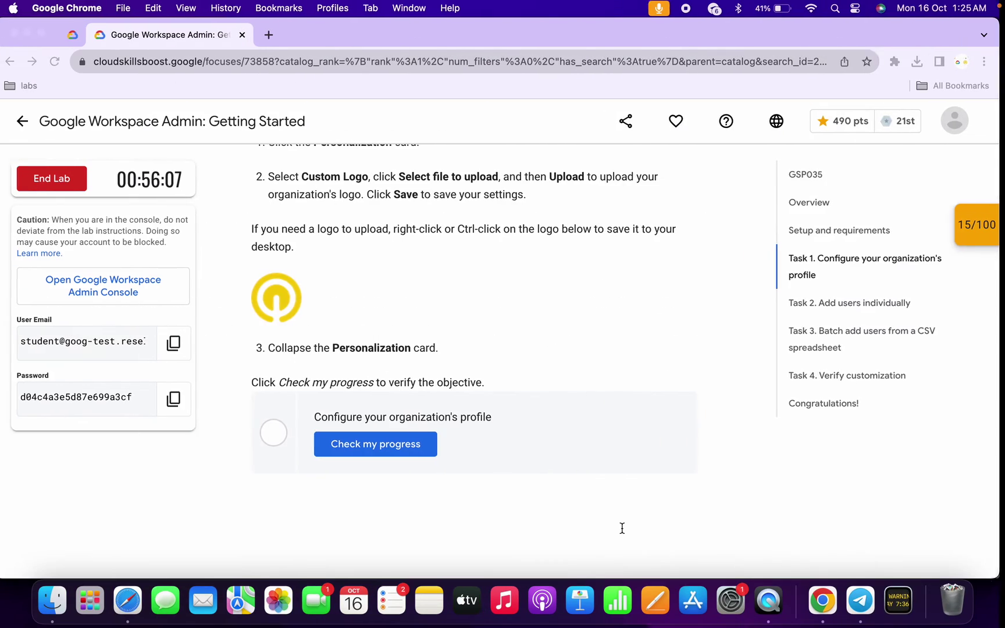
key(ctrl+Right)
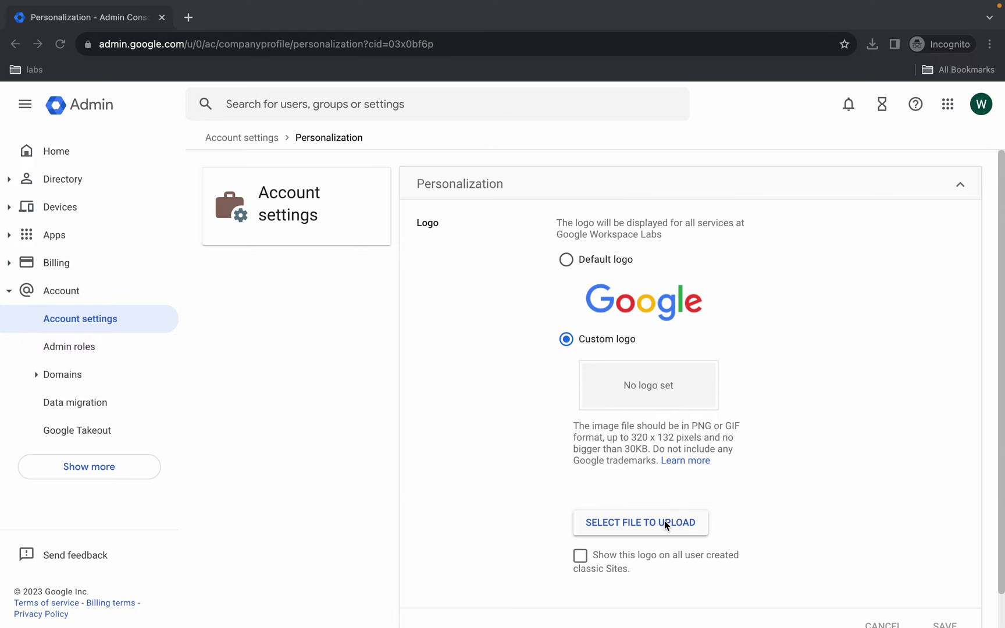
Upload the downloaded yellow PNG from Downloads as the organization's custom logo and save it
click(664, 520)
click(382, 209)
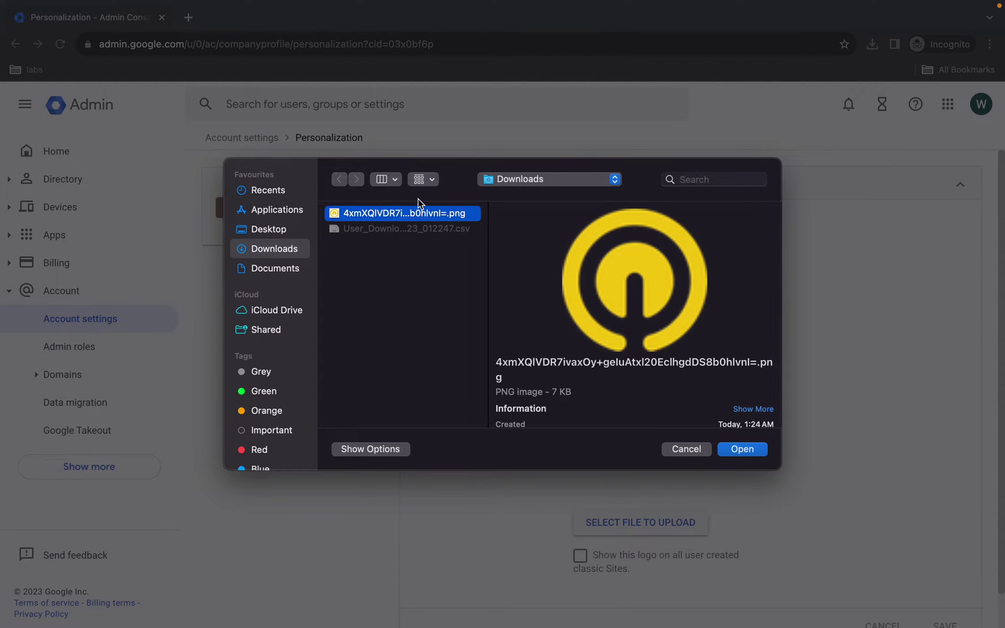
click(740, 451)
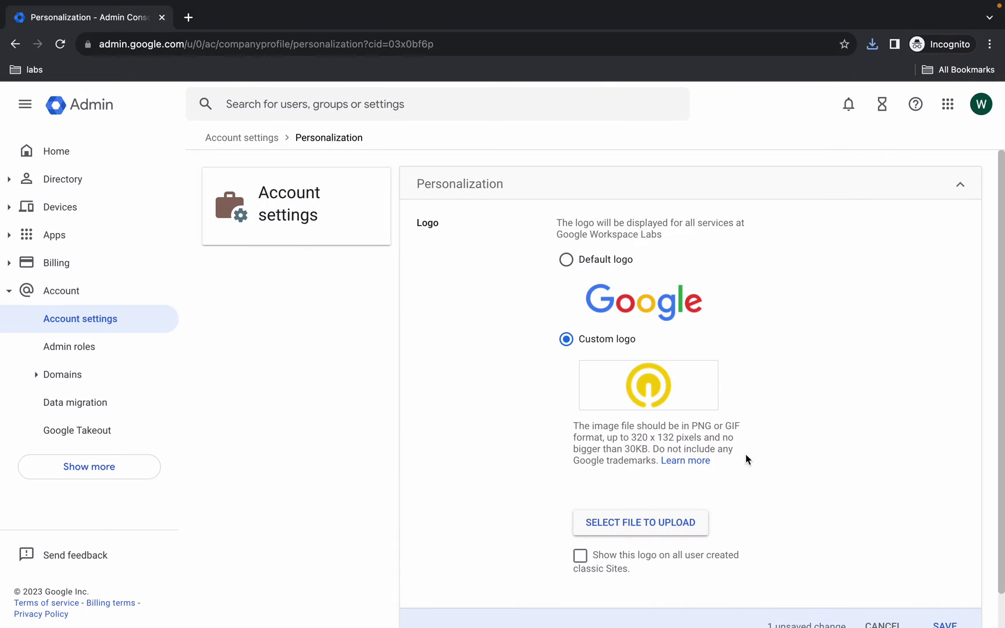
scroll(750, 462, down, 1)
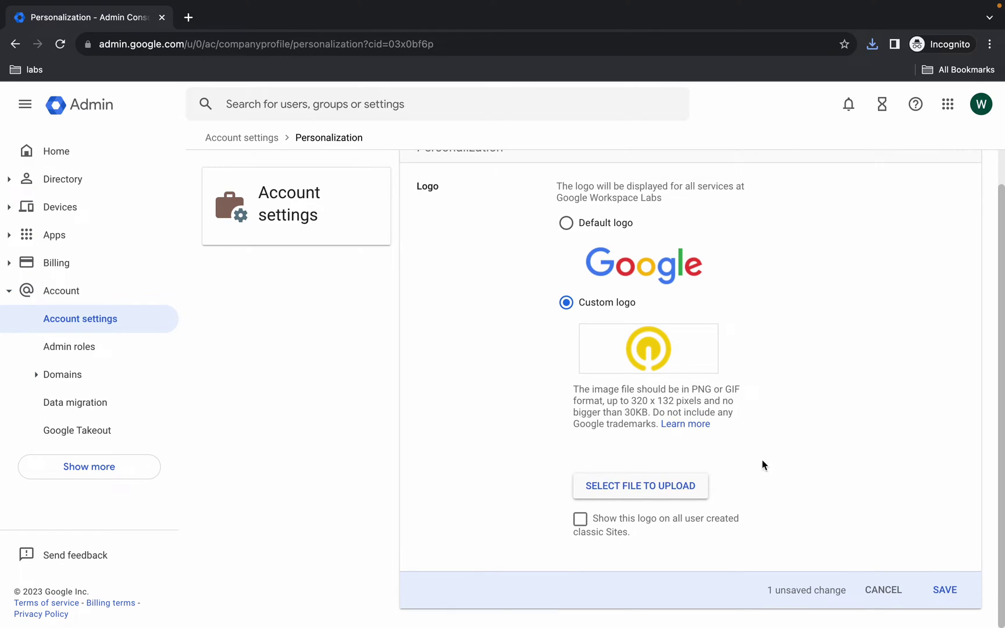
click(945, 589)
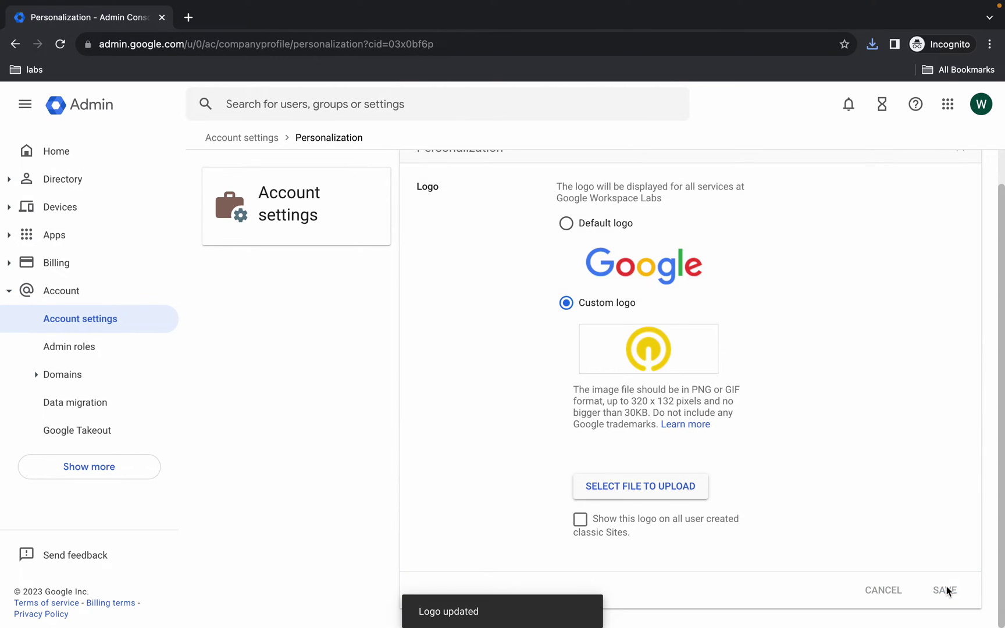
key(ctrl+Left)
scroll(664, 411, down, 2)
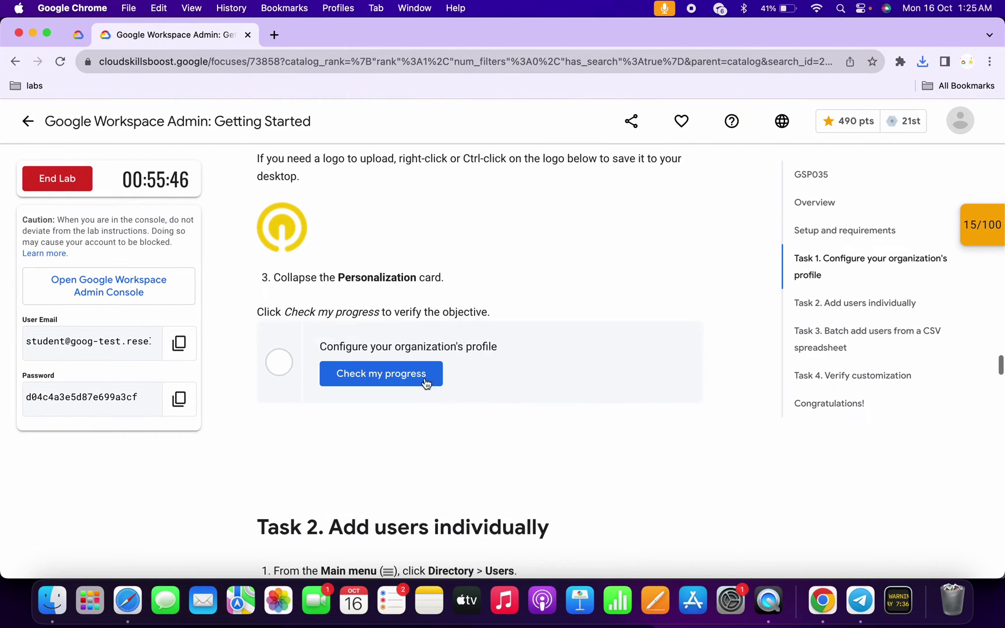
Run the progress checks for Task 1 (organization profile) and Task 3 (CSV batch add)
click(425, 381)
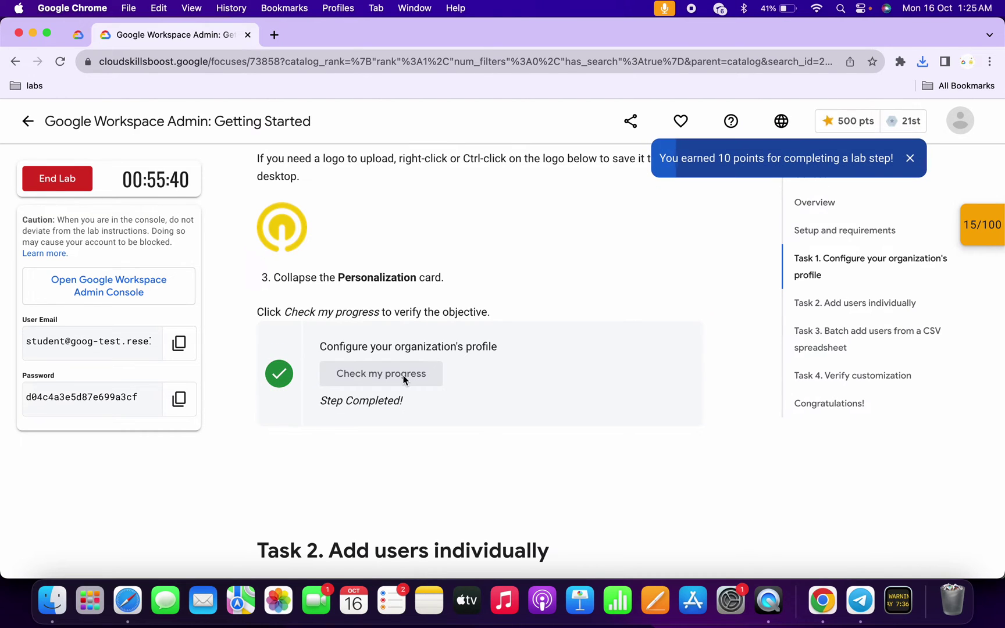
click(812, 340)
scroll(477, 358, down, 10)
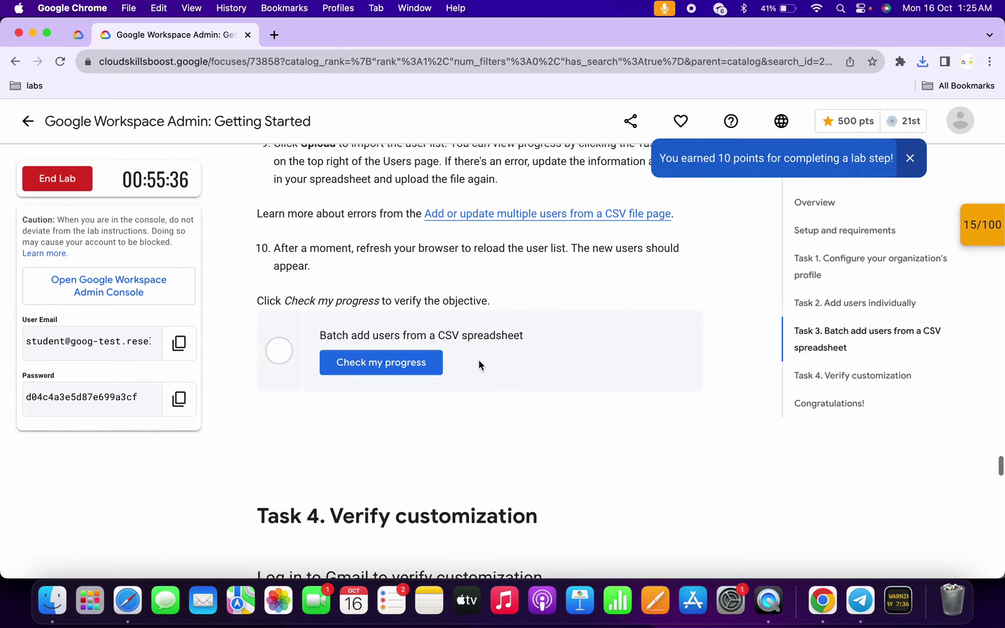
click(393, 358)
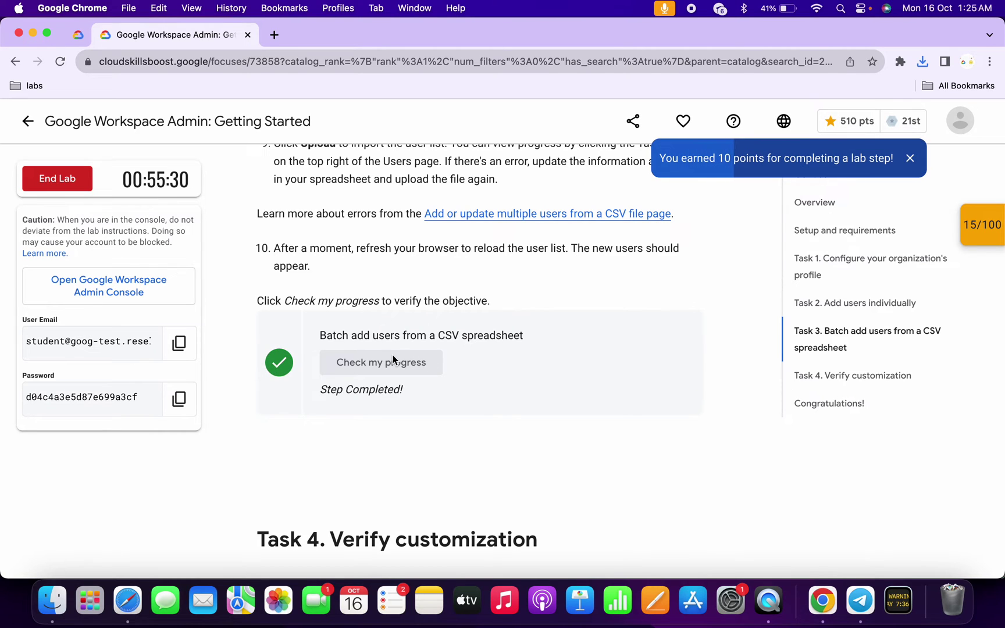
scroll(393, 354, down, 5)
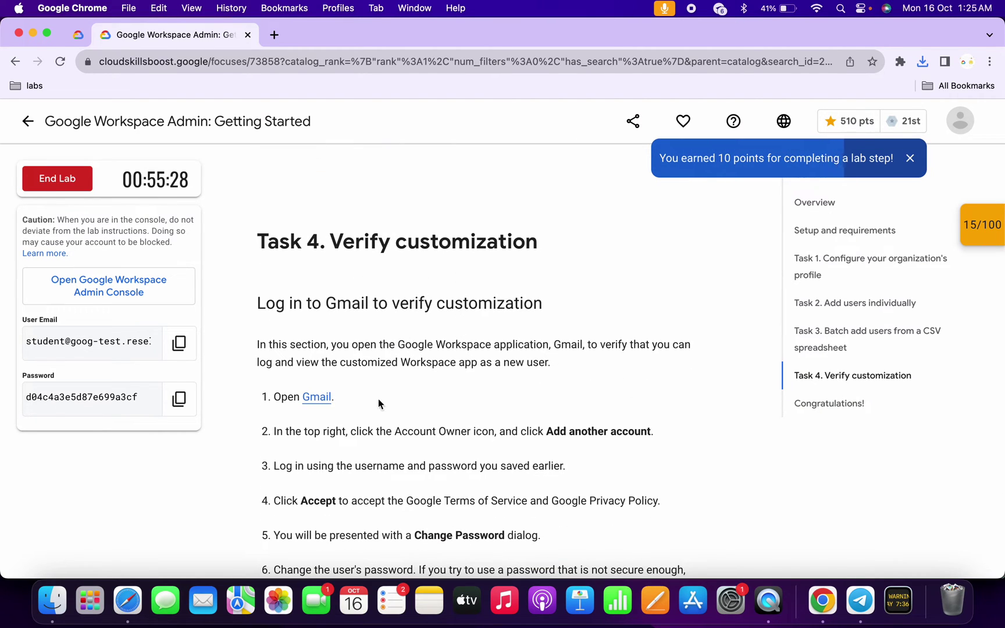
Open Gmail in an incognito window and dismiss the welcome and chat tour cards
right_click(316, 401)
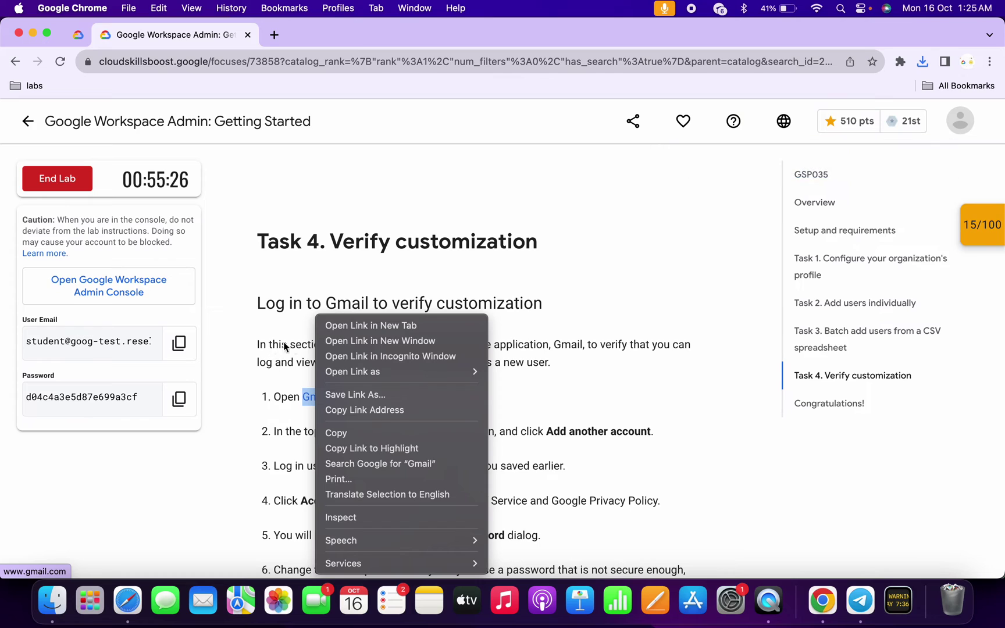
click(365, 357)
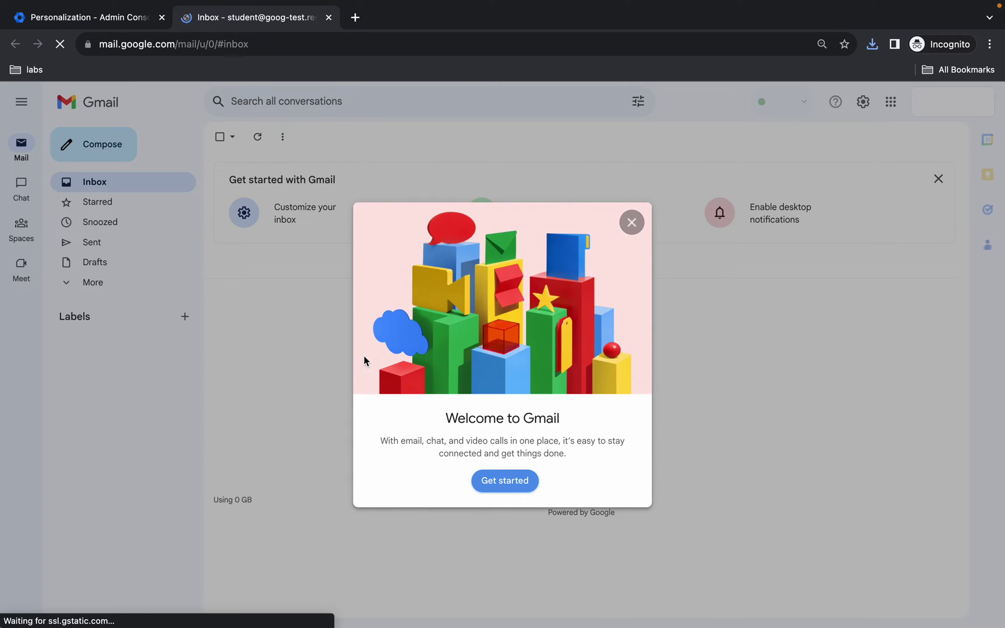
click(507, 481)
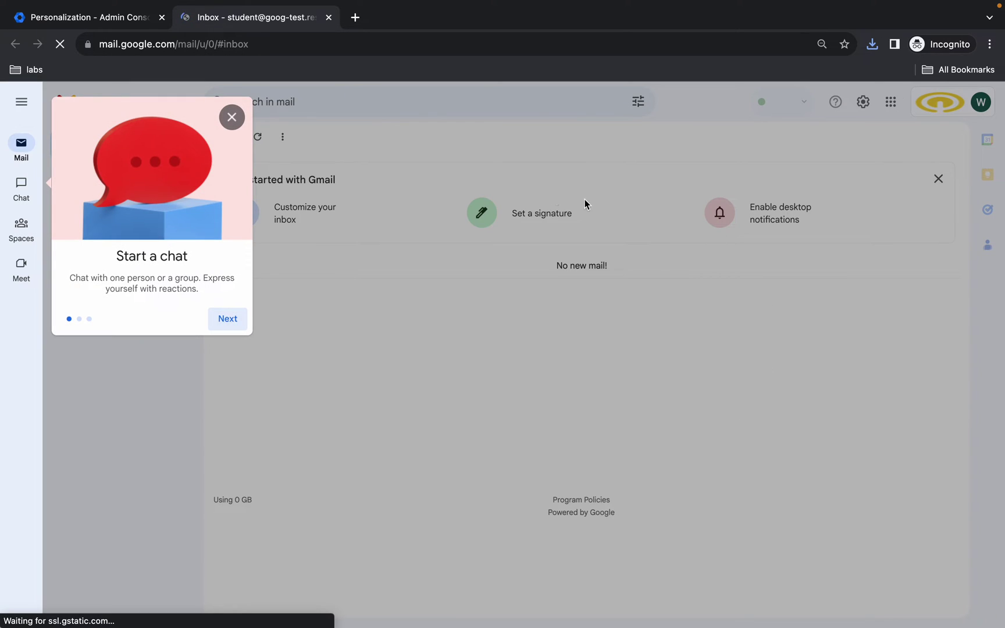
click(232, 117)
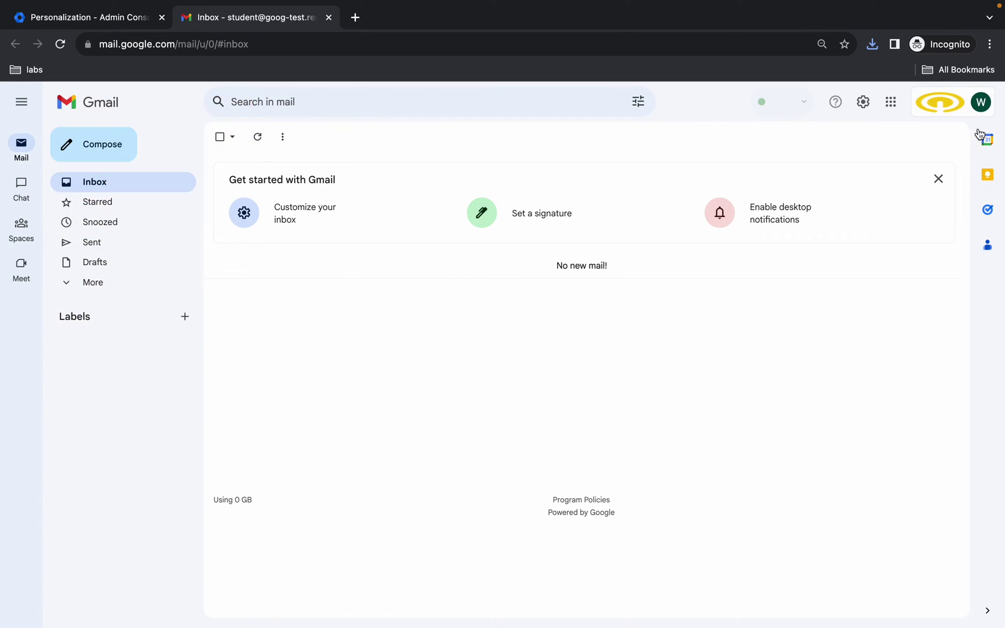
Start adding another account from the Gmail account menu
click(981, 102)
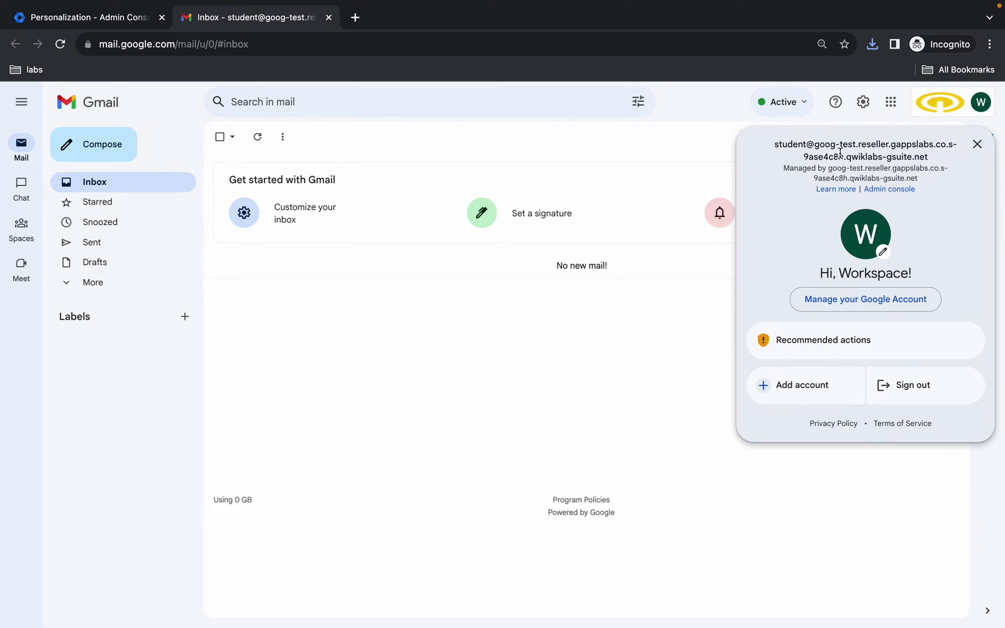
click(802, 385)
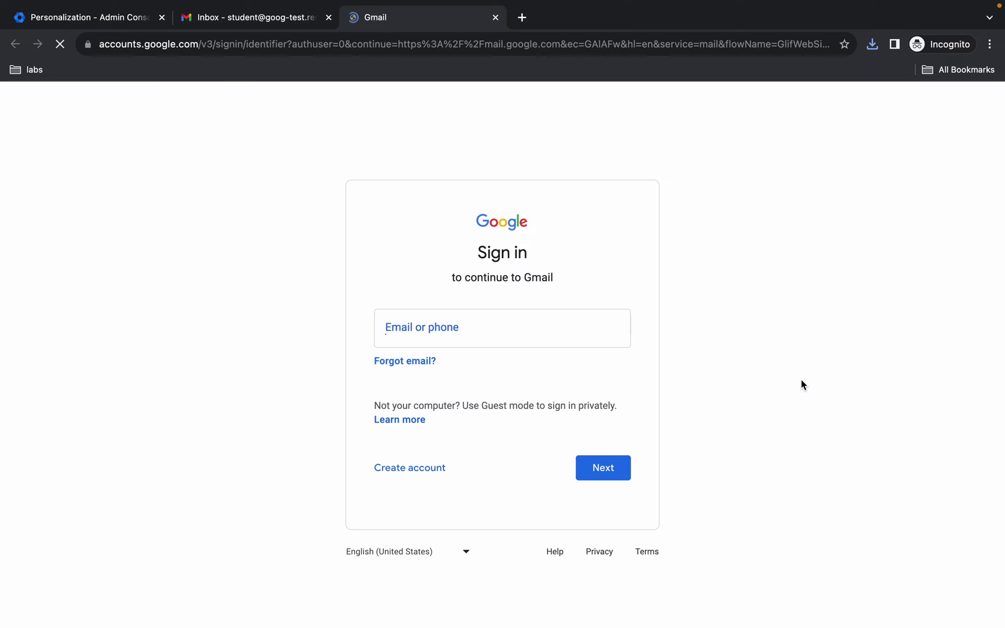
click(70, 18)
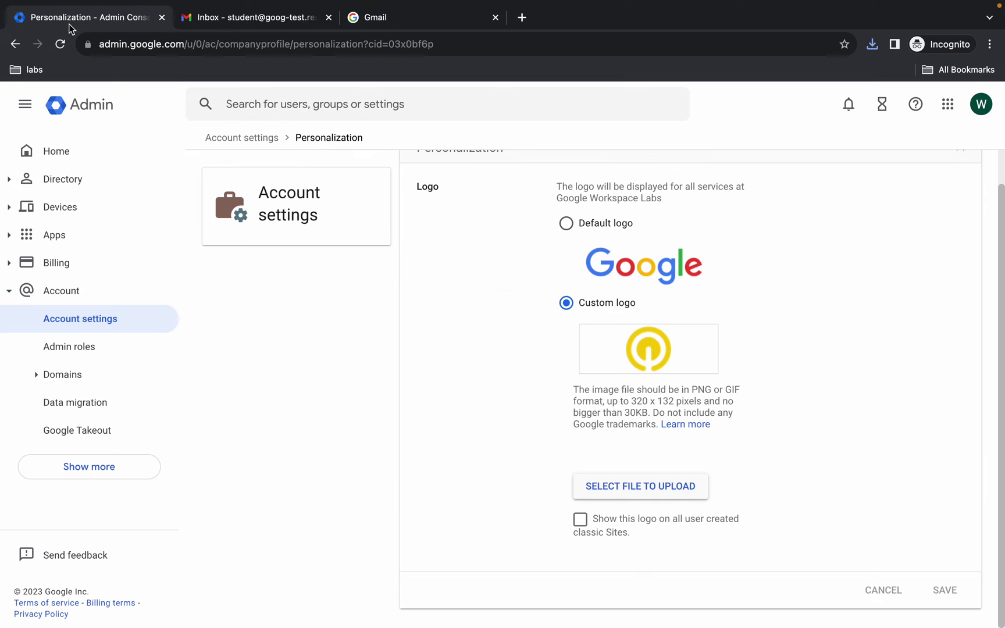
Open the new lab user's details under Directory > Users and select their email address
click(74, 184)
click(67, 204)
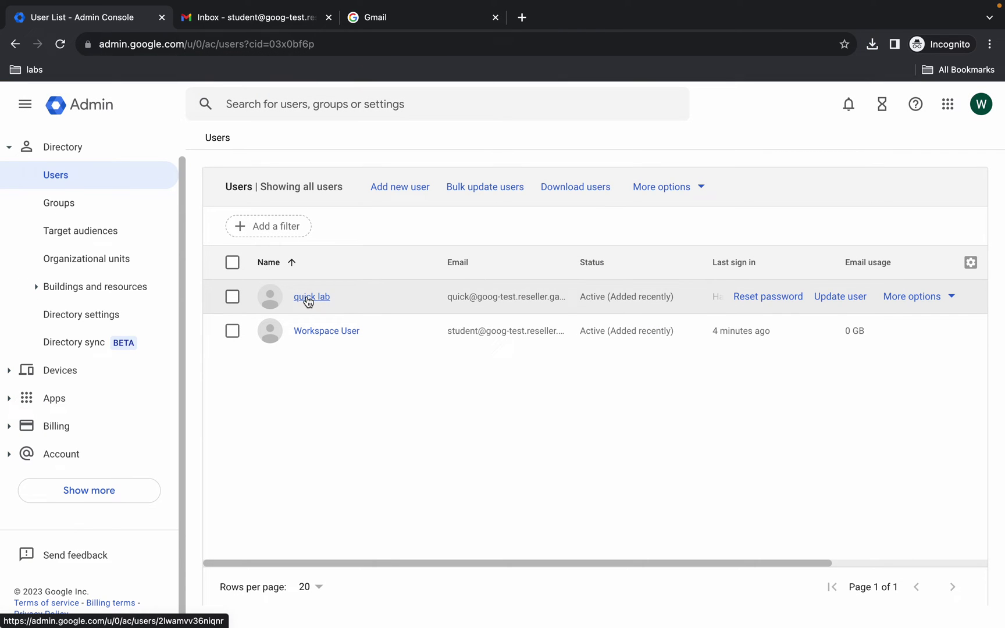
click(307, 298)
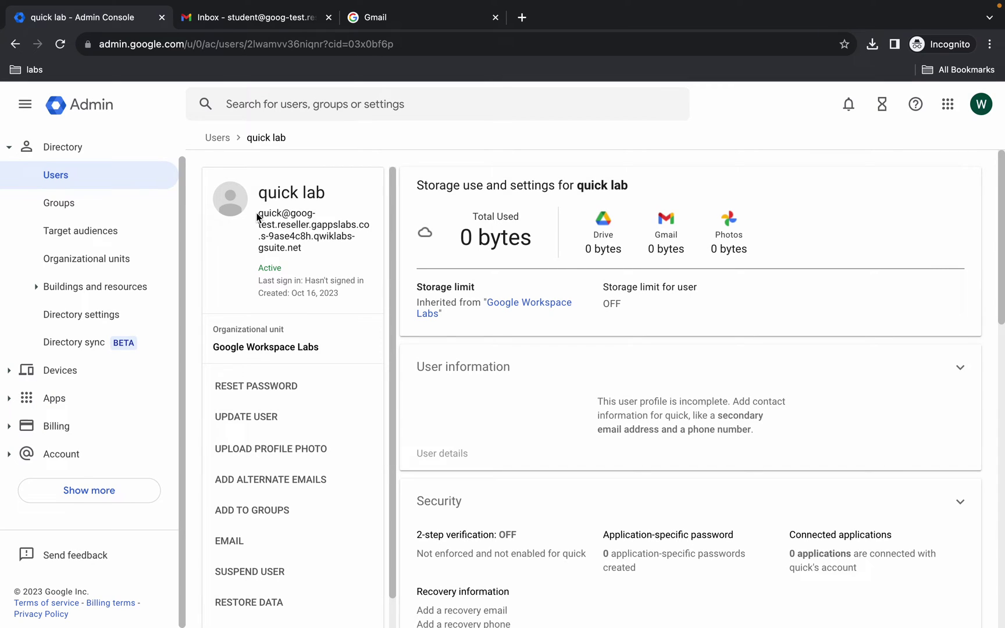
drag(257, 216, 321, 246)
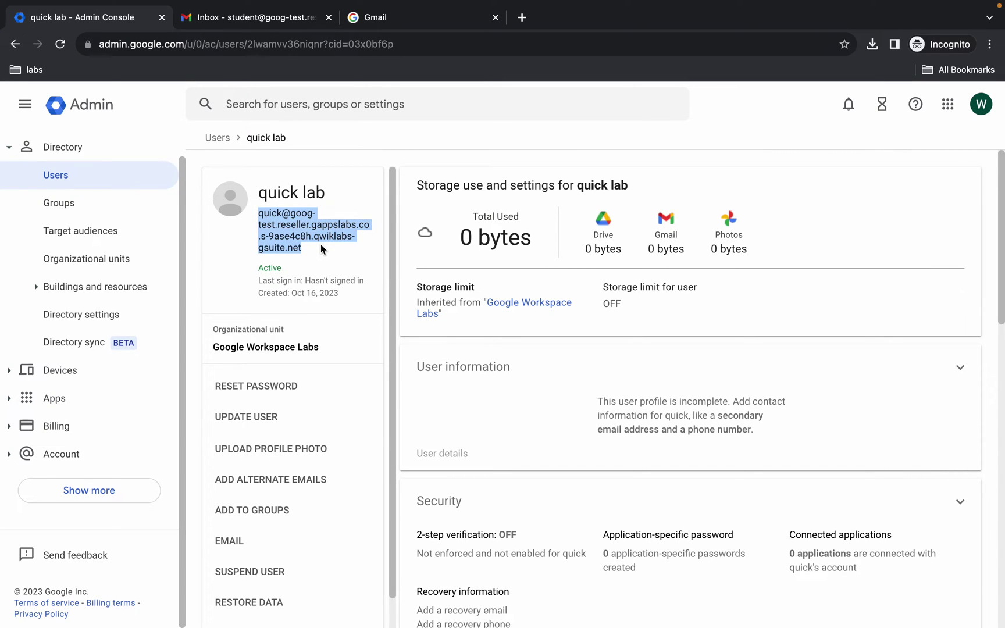
click(427, 20)
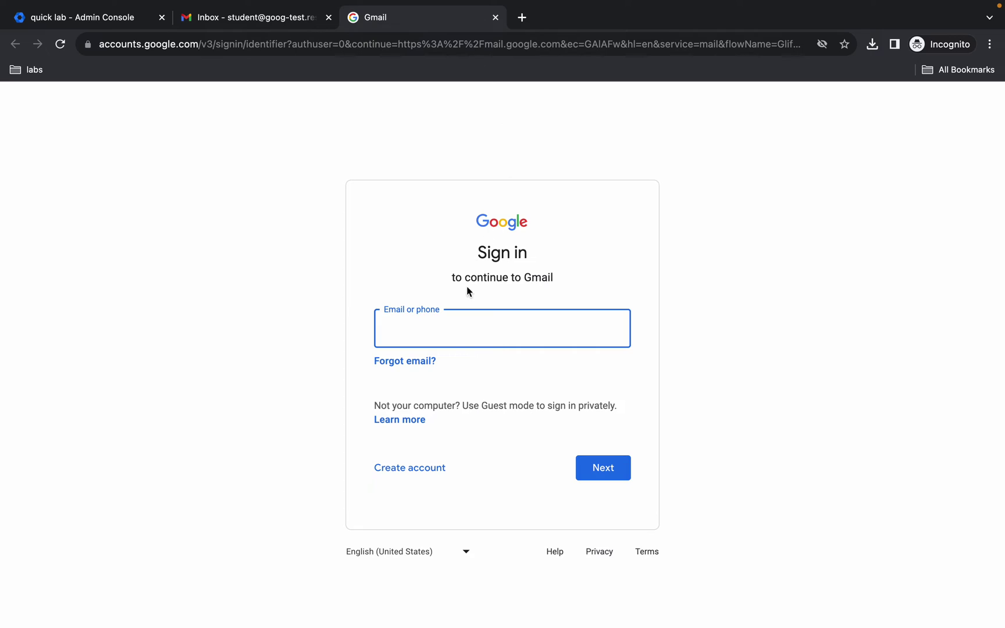
Paste the new user's email address into the sign-in Email field and continue
right_click(467, 324)
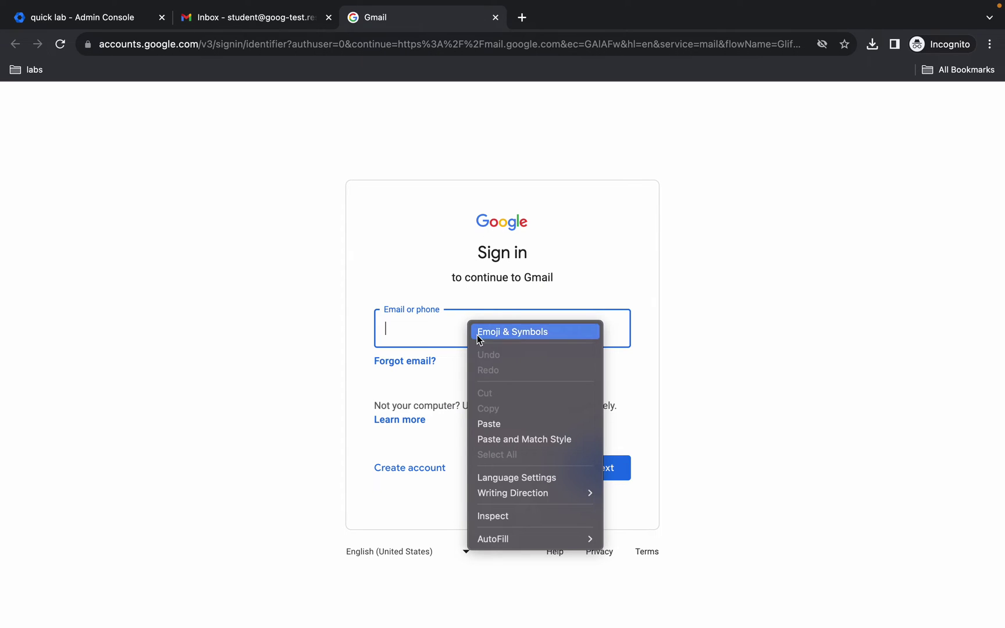
click(510, 423)
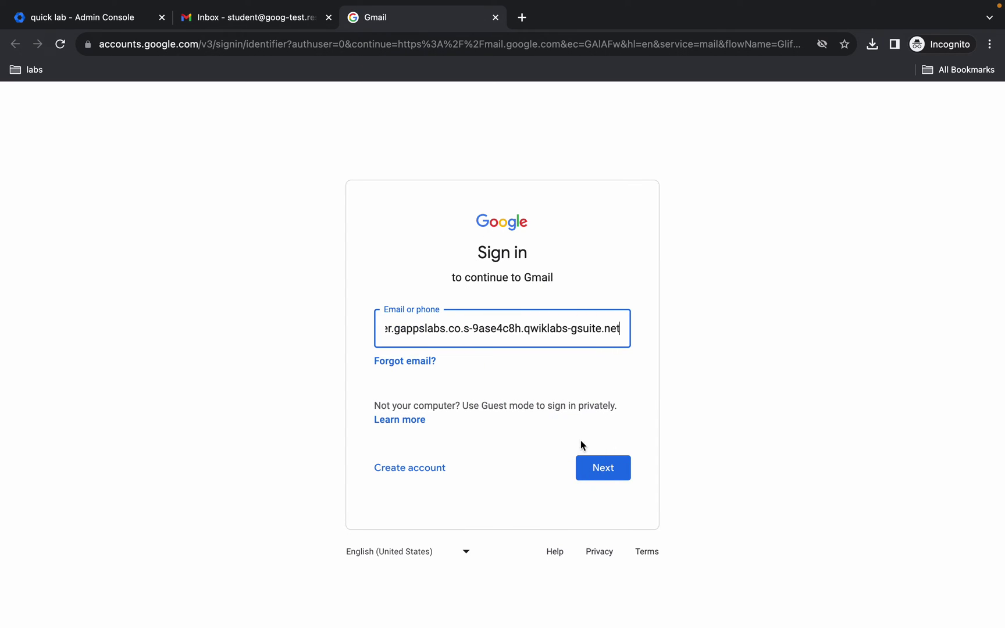
click(603, 468)
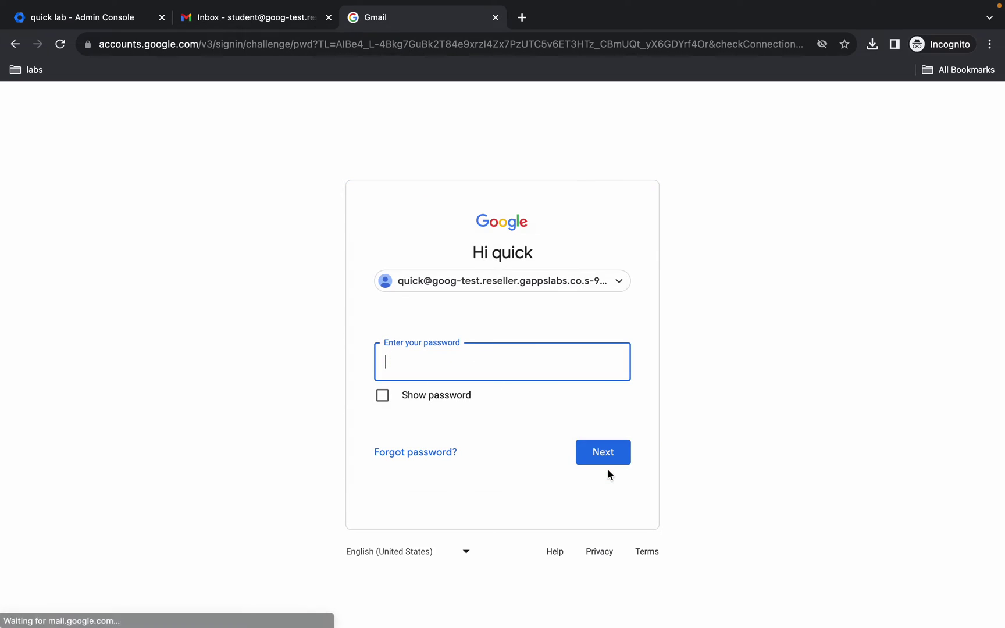
Reset the new user's password with Create password, pasting the password copied from the lab instructions
click(47, 20)
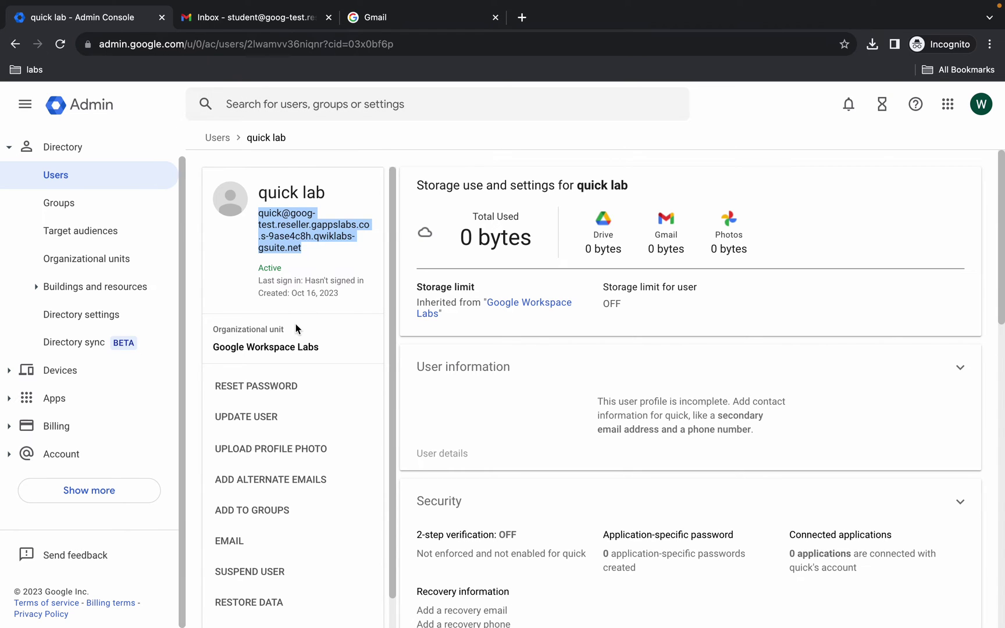
click(257, 380)
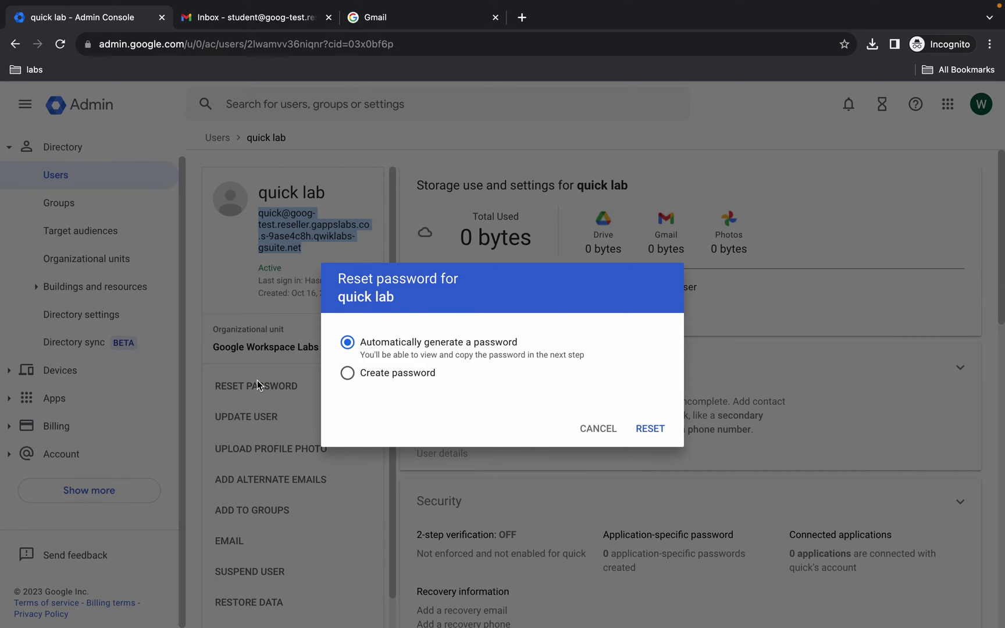
click(347, 372)
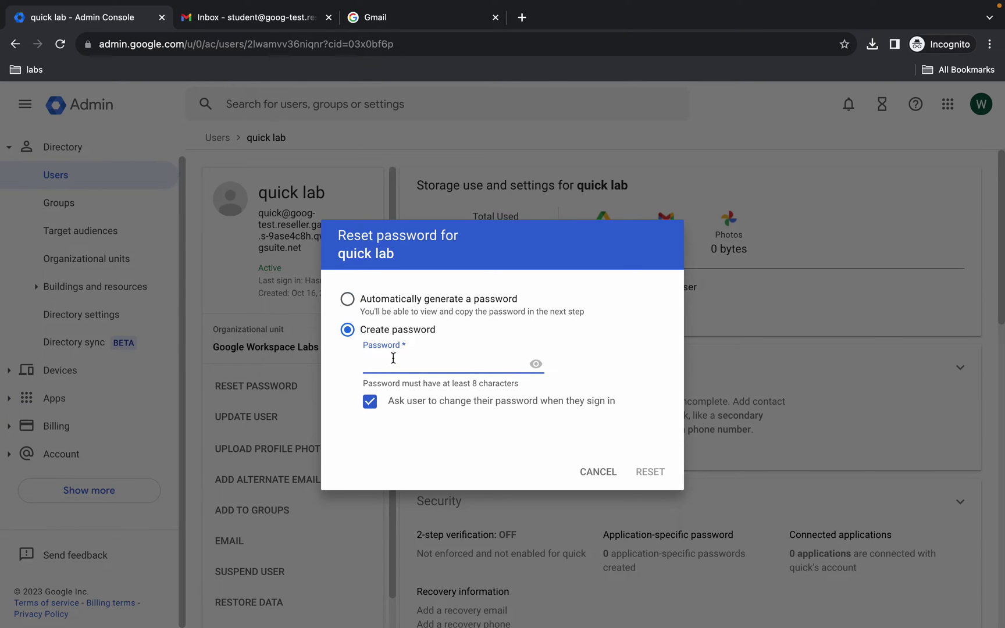
key(ctrl+Left)
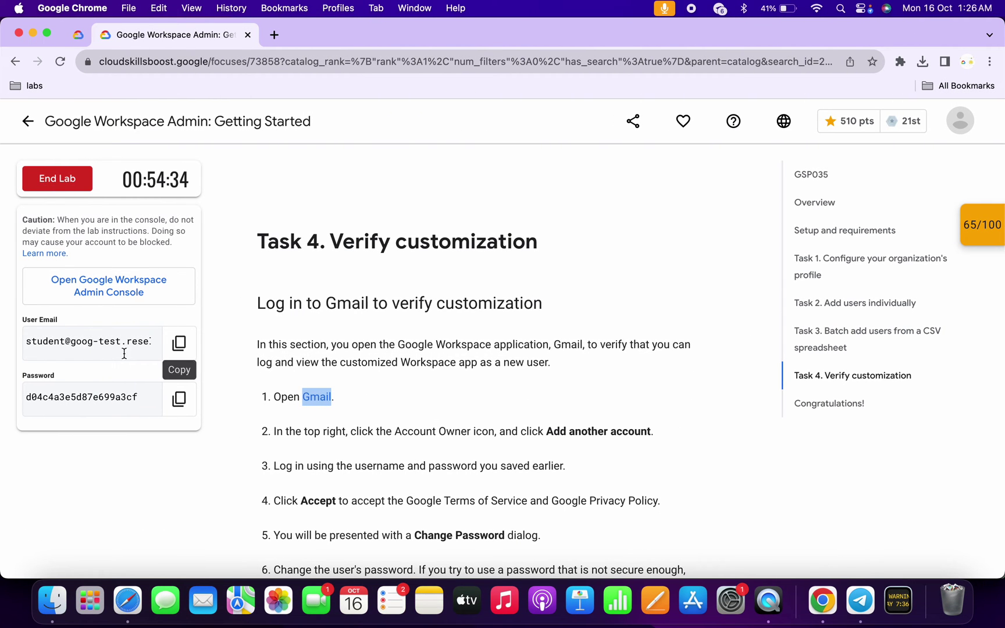
click(188, 402)
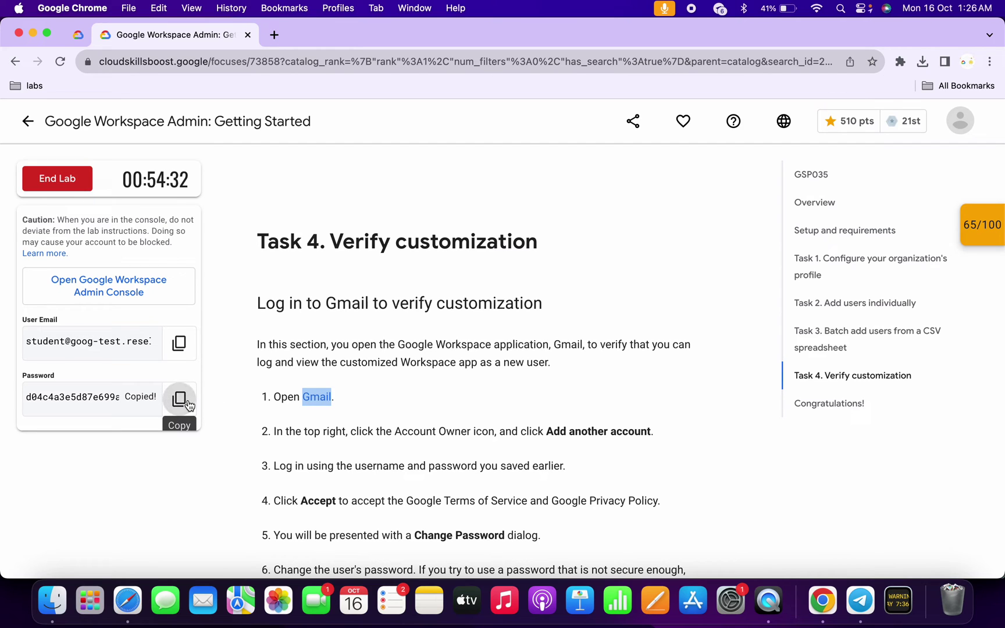
key(ctrl+Right)
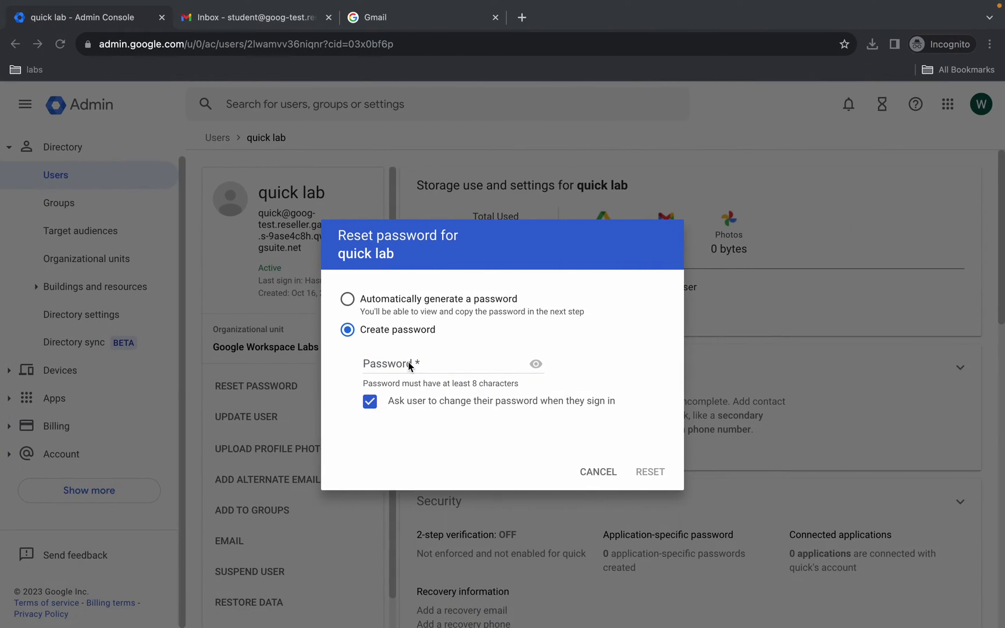
right_click(409, 365)
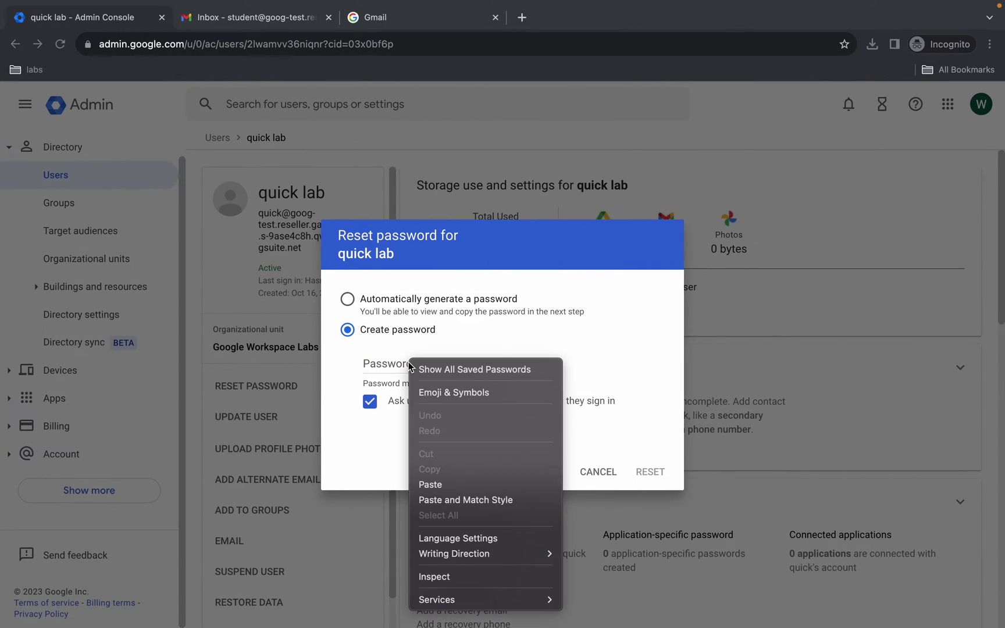
click(463, 488)
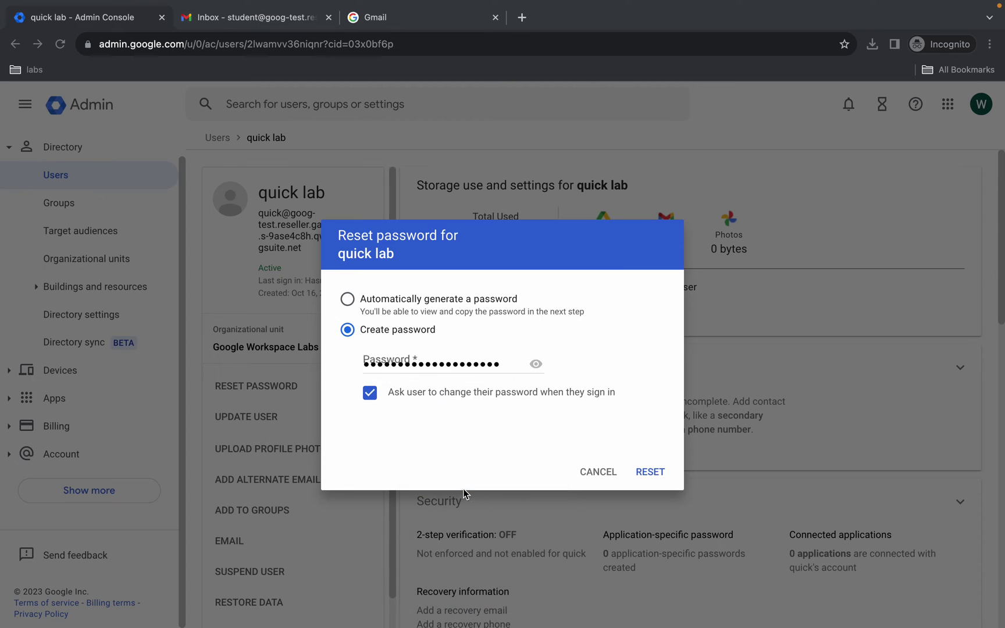
click(644, 472)
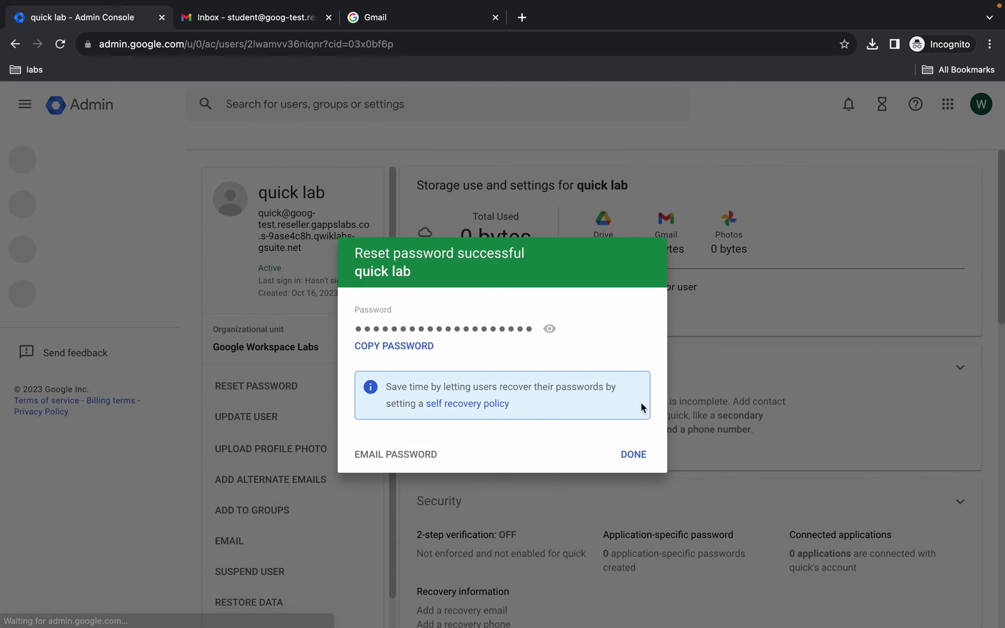
click(632, 454)
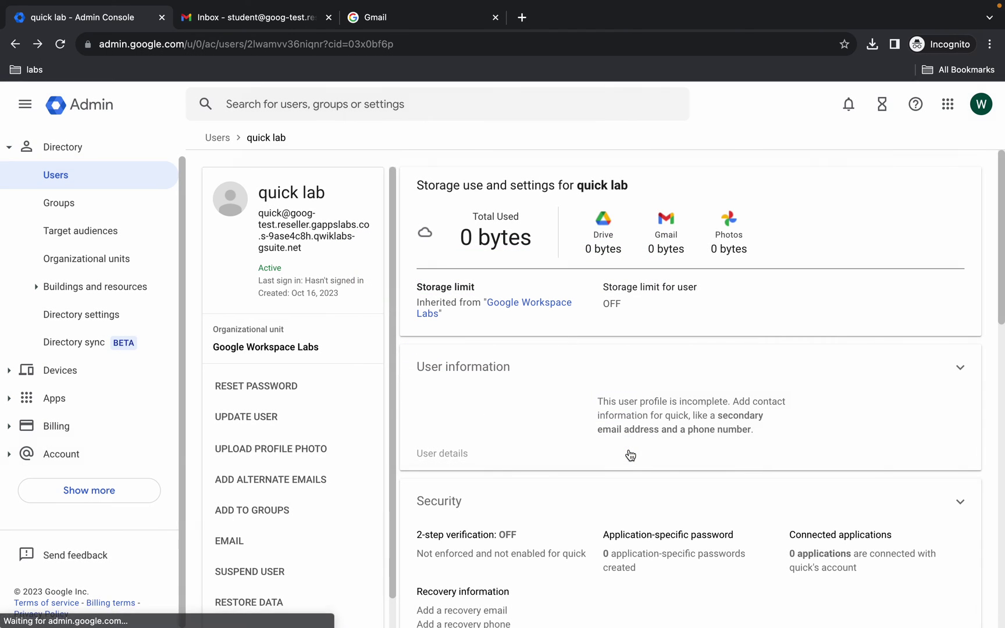
Sign in with the pasted reset password and accept the new account terms
click(372, 12)
key(super+v)
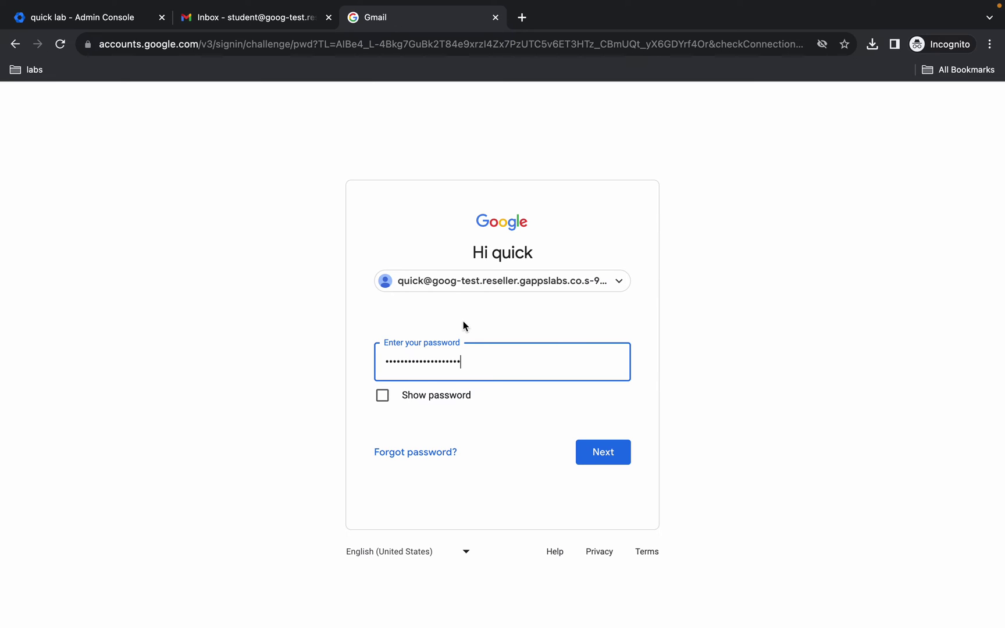
key(Return)
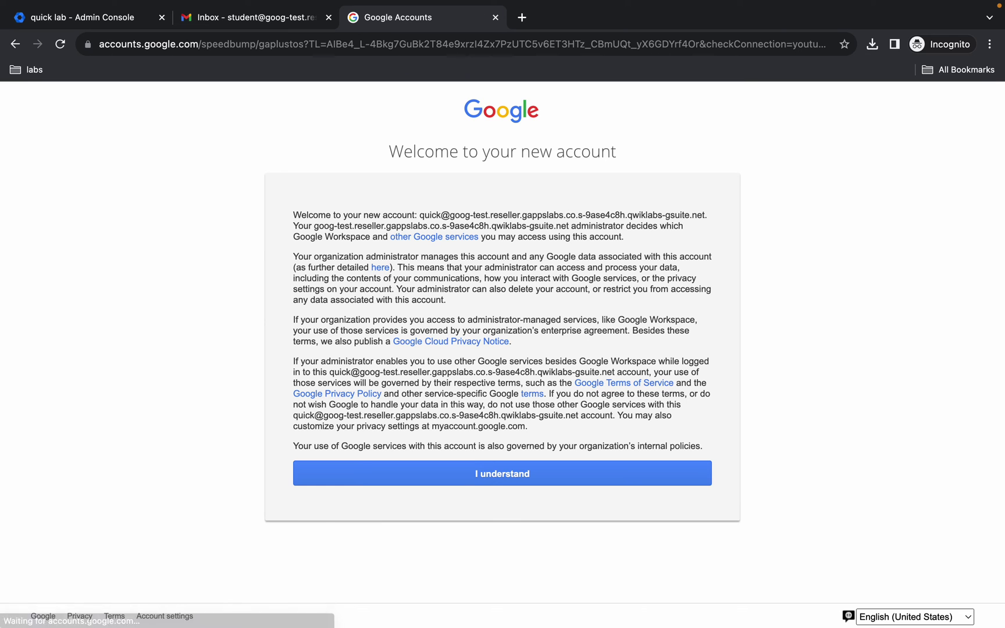
click(453, 477)
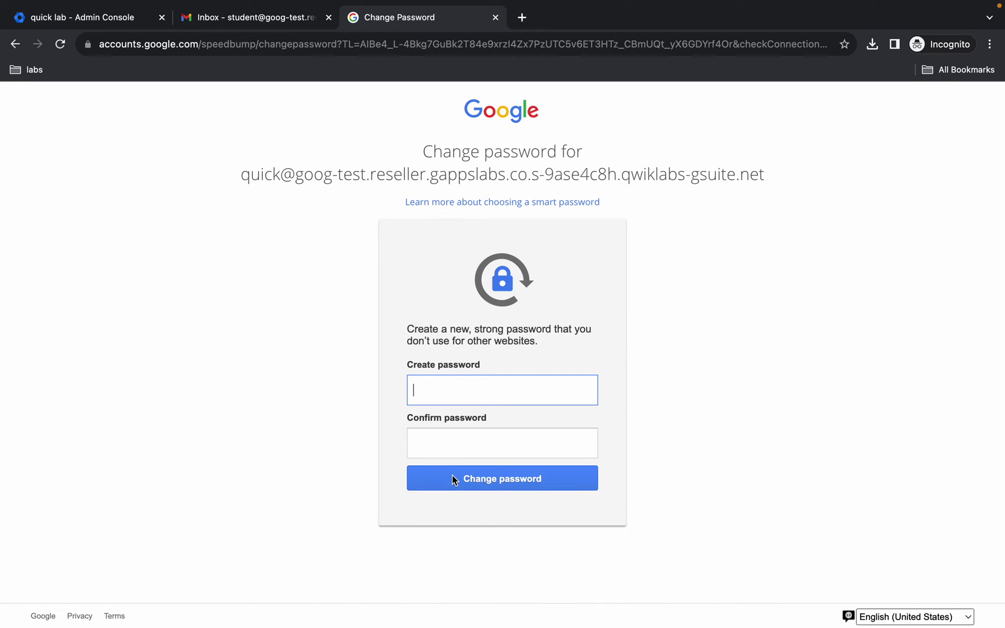
Paste the lab password into the Create password field
key(super+Tab)
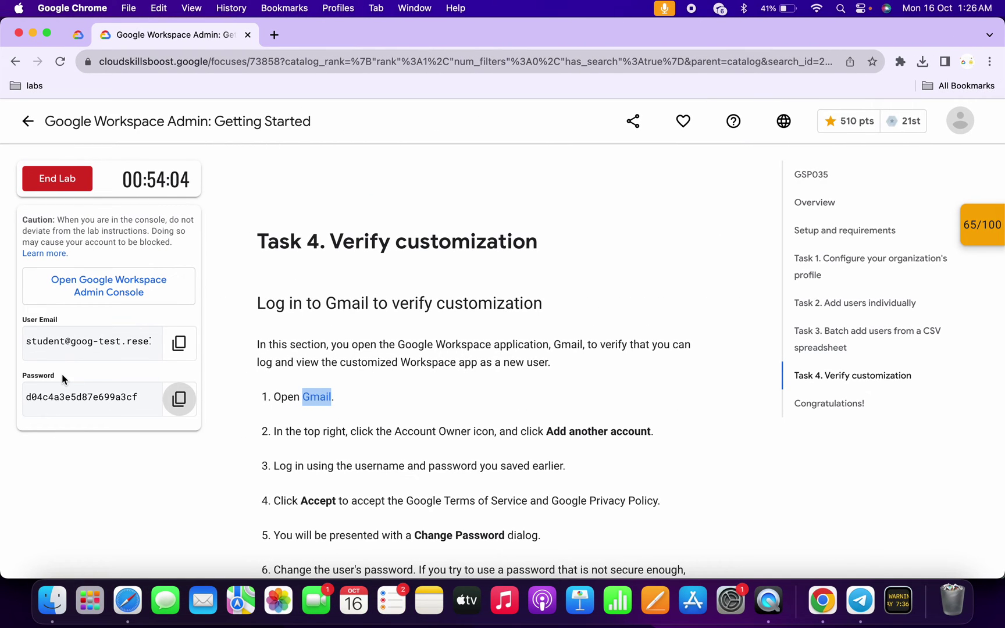
key(super+Tab)
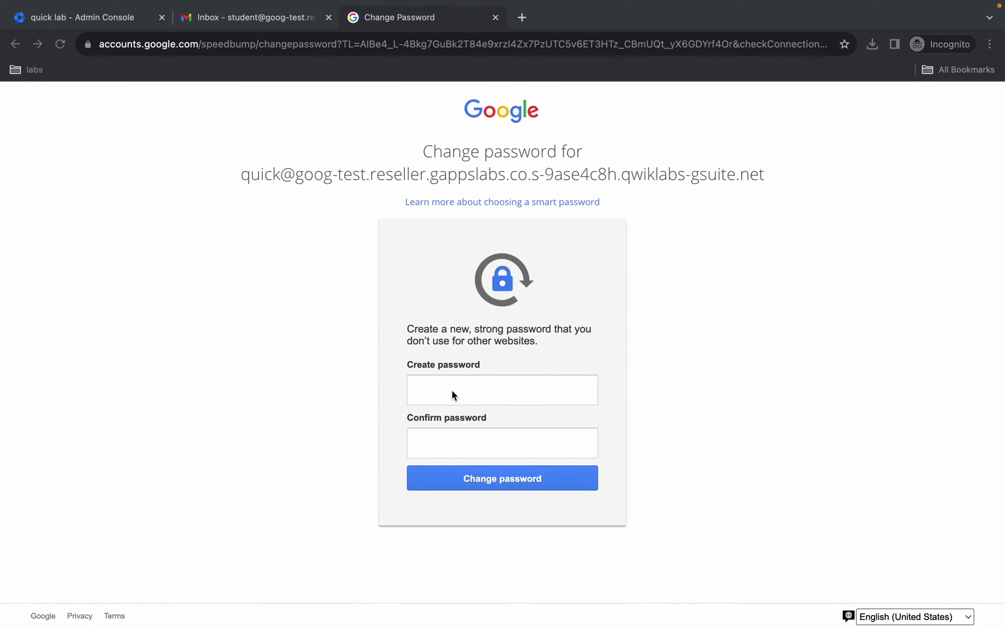
click(451, 395)
right_click(452, 396)
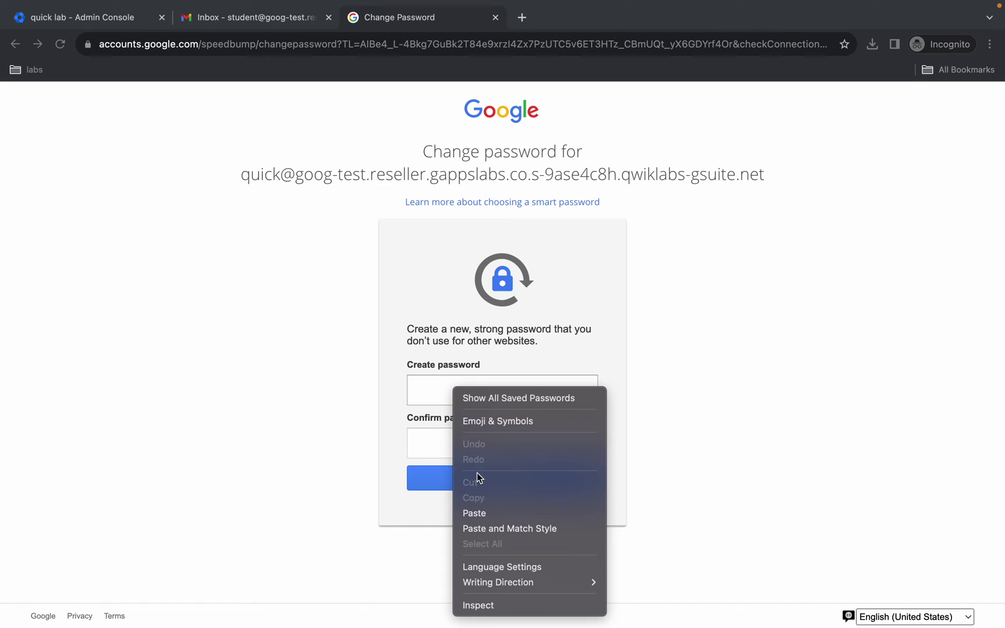
click(496, 512)
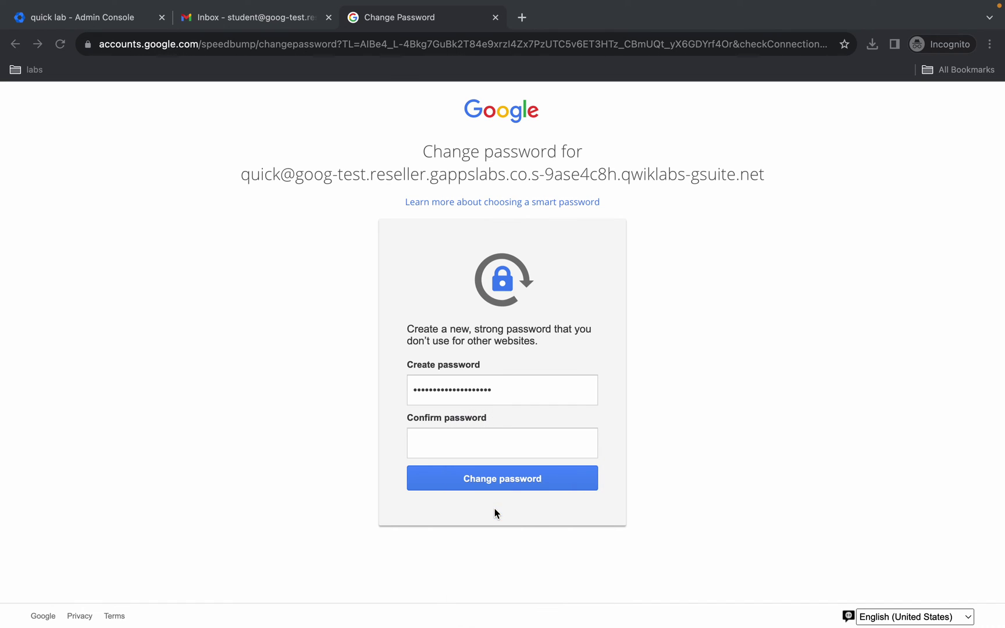
Confirm the same password, submit the change, and view the account in the Gmail inbox
click(516, 388)
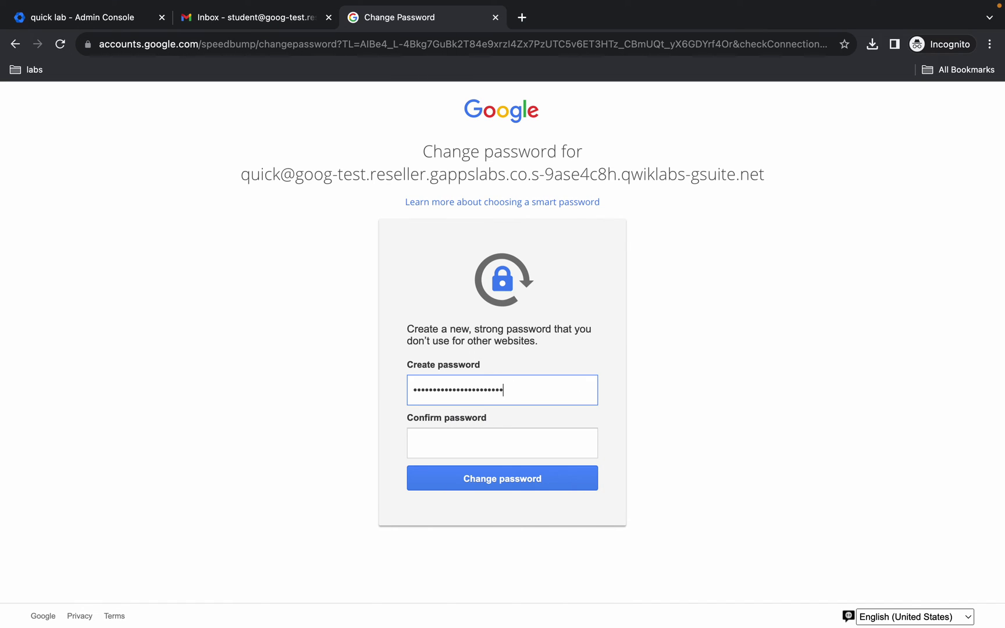
click(502, 443)
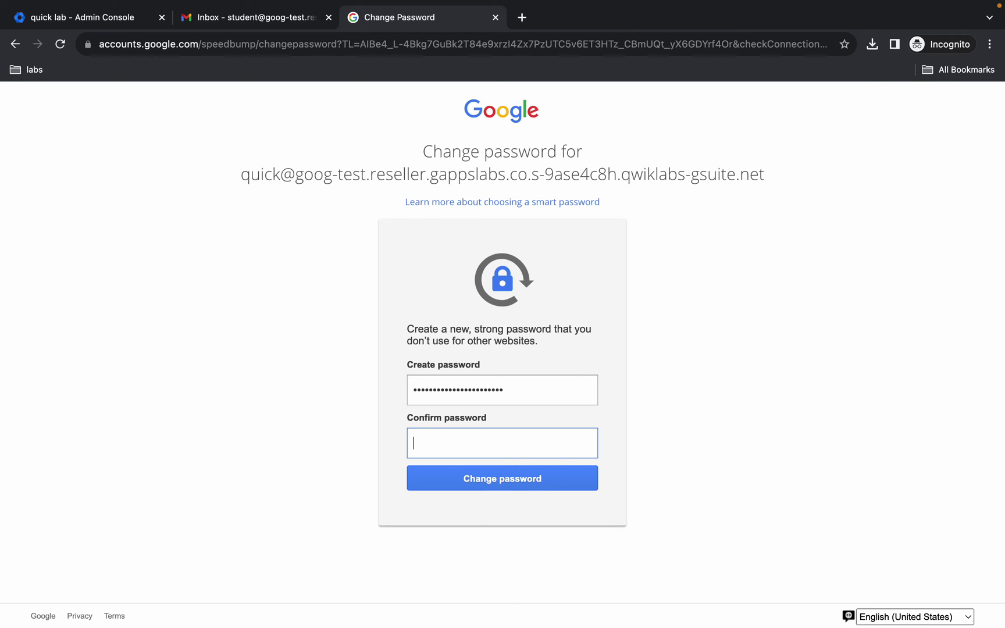
key(super+v)
click(481, 481)
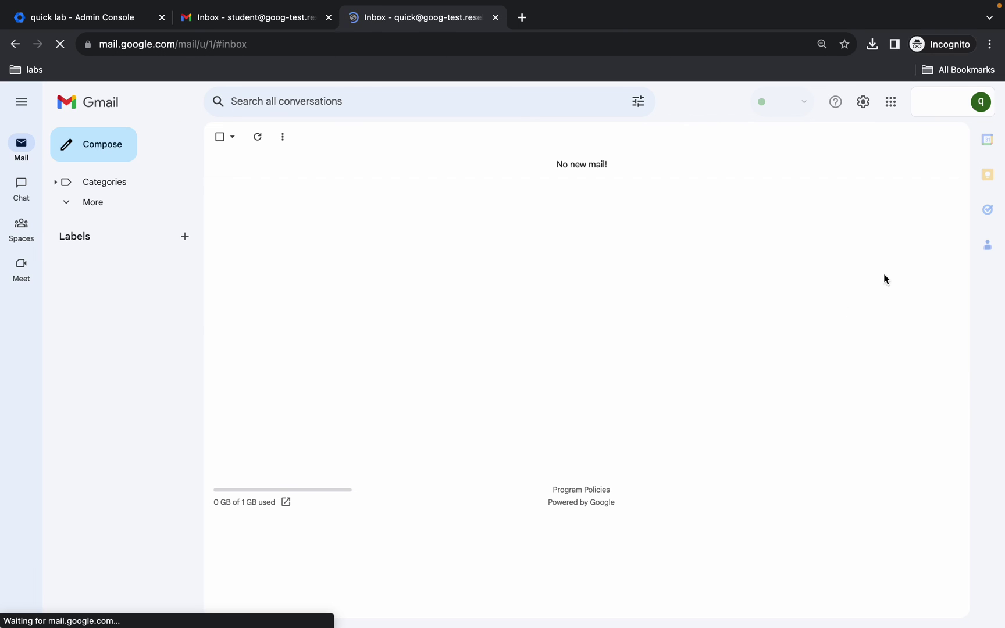
click(980, 101)
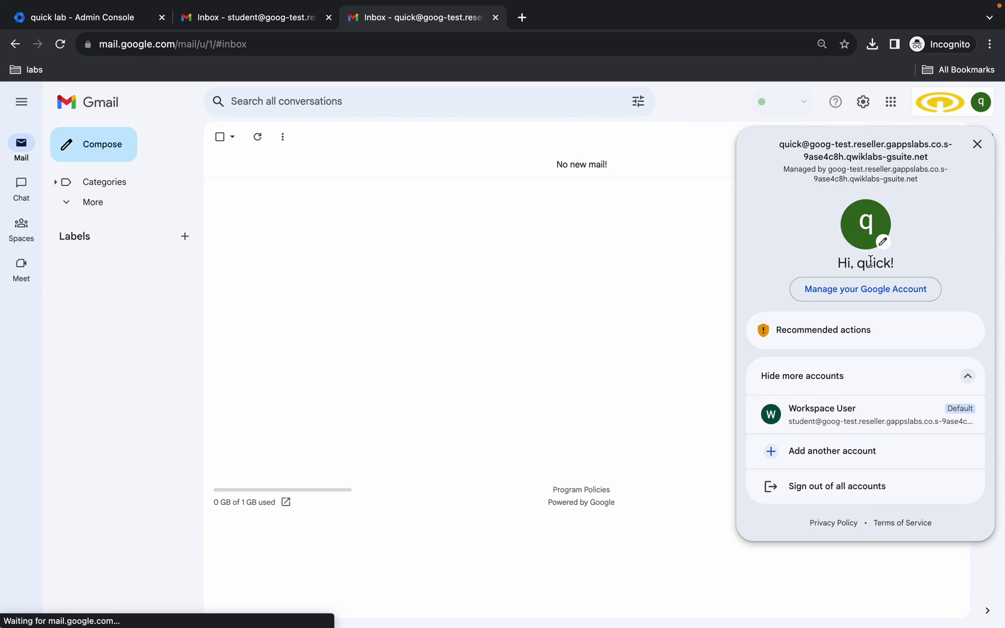
key(ctrl+Left)
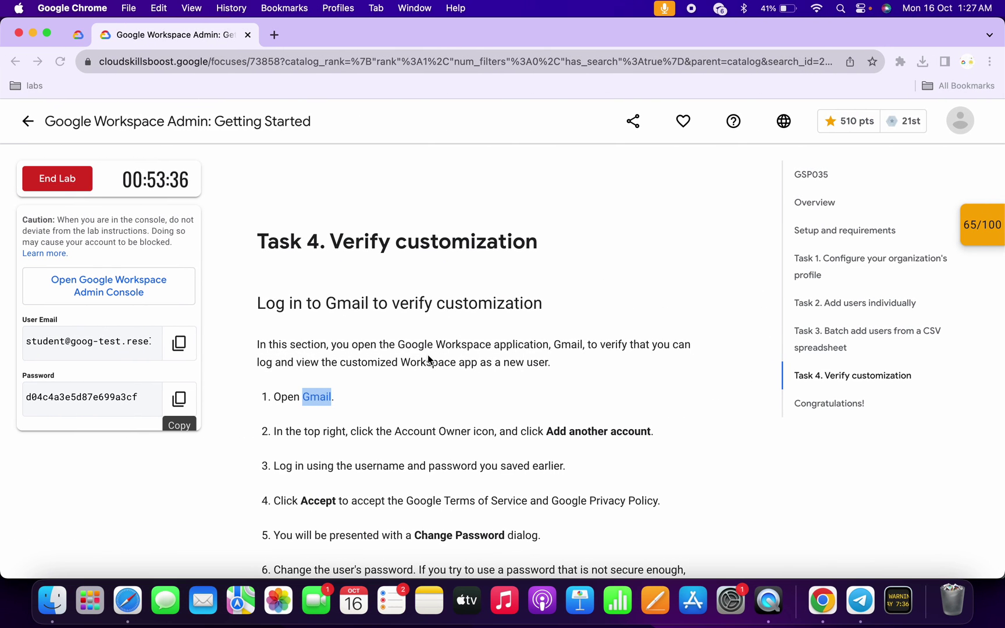
Run Check my progress for the Verify customization task
scroll(428, 359, down, 10)
click(368, 285)
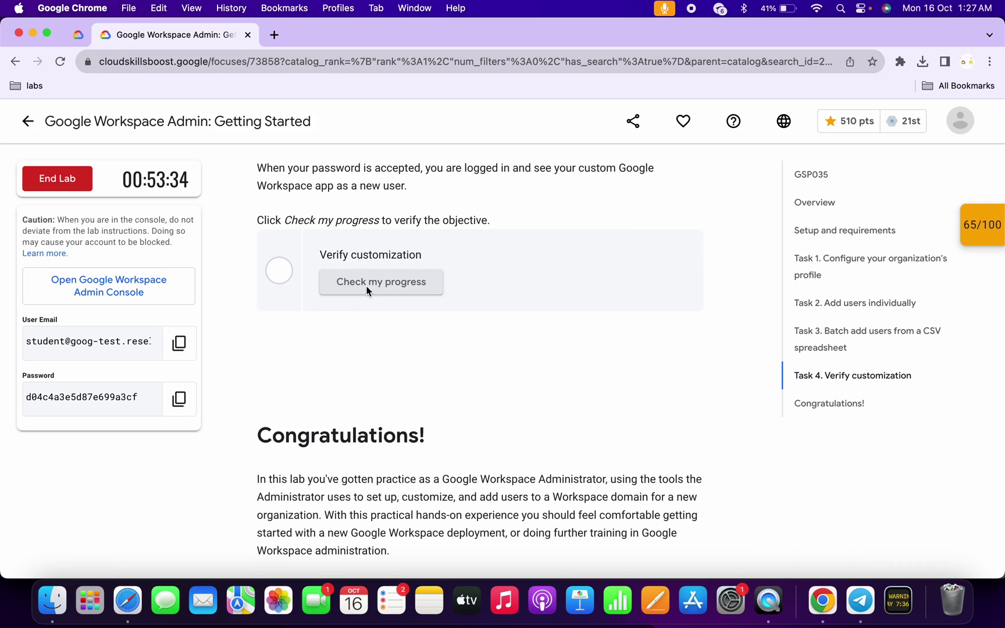